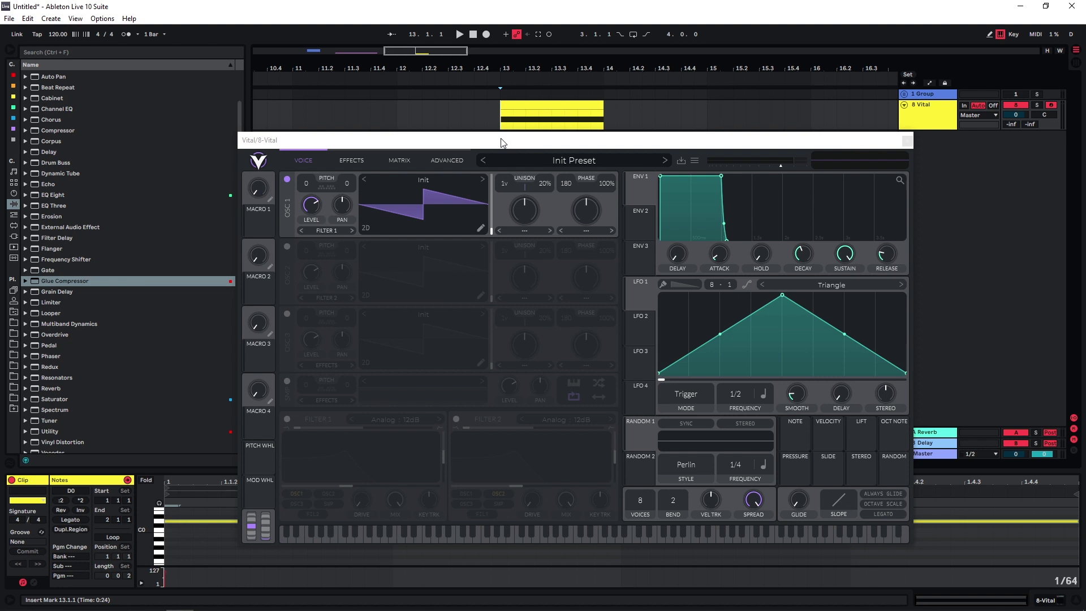
# Step: Give oscillator 1 four unison voices at 10% detune and enable oscillators 2 and 3, with the Basic Shapes wavetable on oscillator 3
pyautogui.click(501, 138)
pyautogui.click(287, 247)
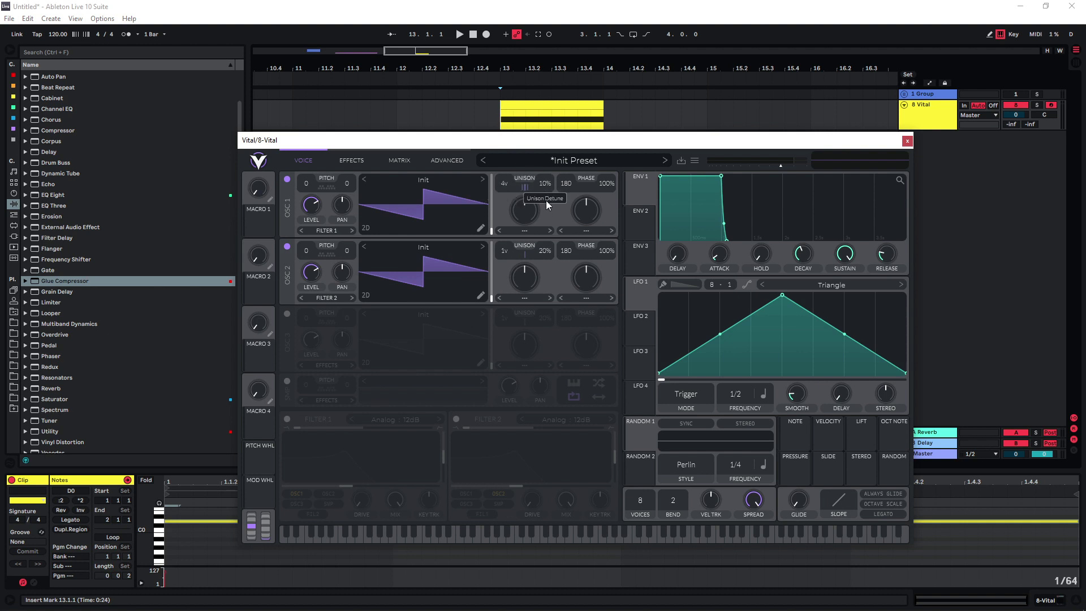
pyautogui.click(287, 314)
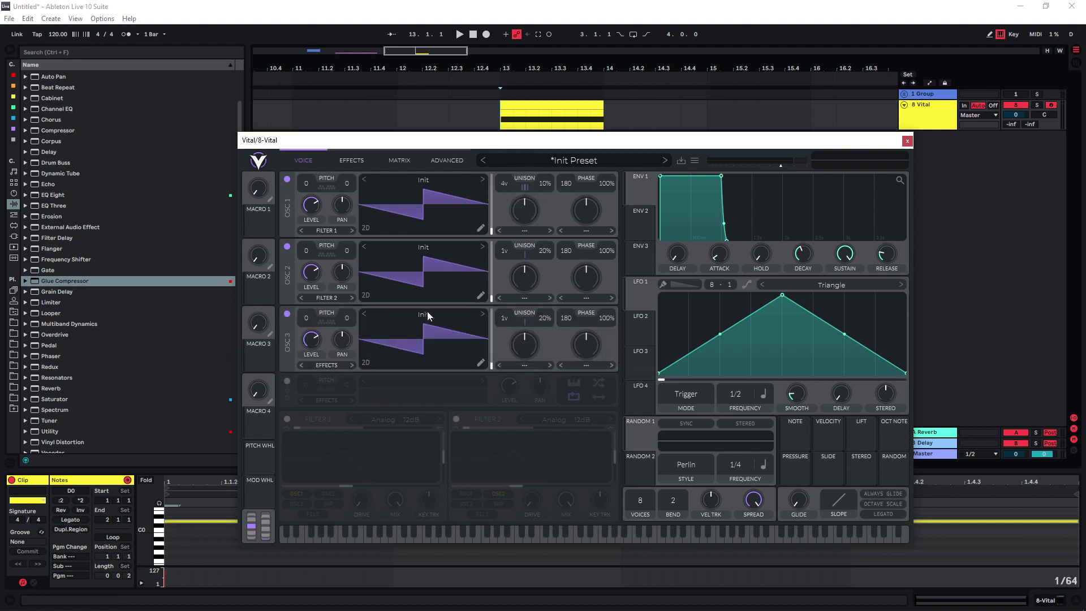
pyautogui.click(424, 314)
pyautogui.click(659, 337)
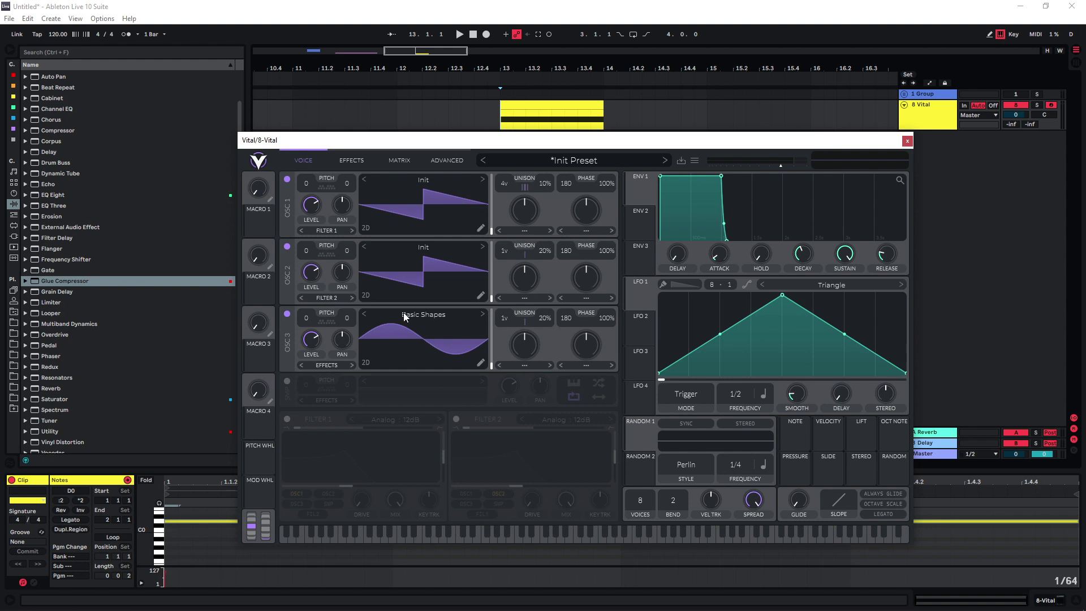
# Step: Enable Filter 1 for oscillators 1, 2 and 3, raise its cutoff with low resonance, and audition the sound
pyautogui.click(287, 419)
pyautogui.click(328, 493)
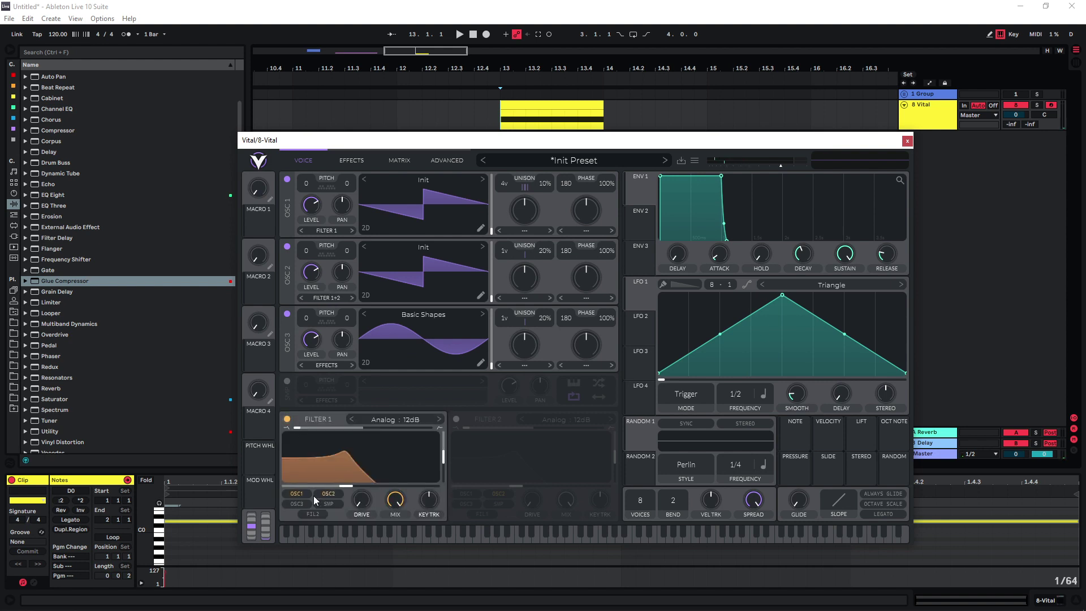
pyautogui.click(297, 504)
pyautogui.moveTo(416, 473); pyautogui.dragTo(428, 487)
pyautogui.press('space')
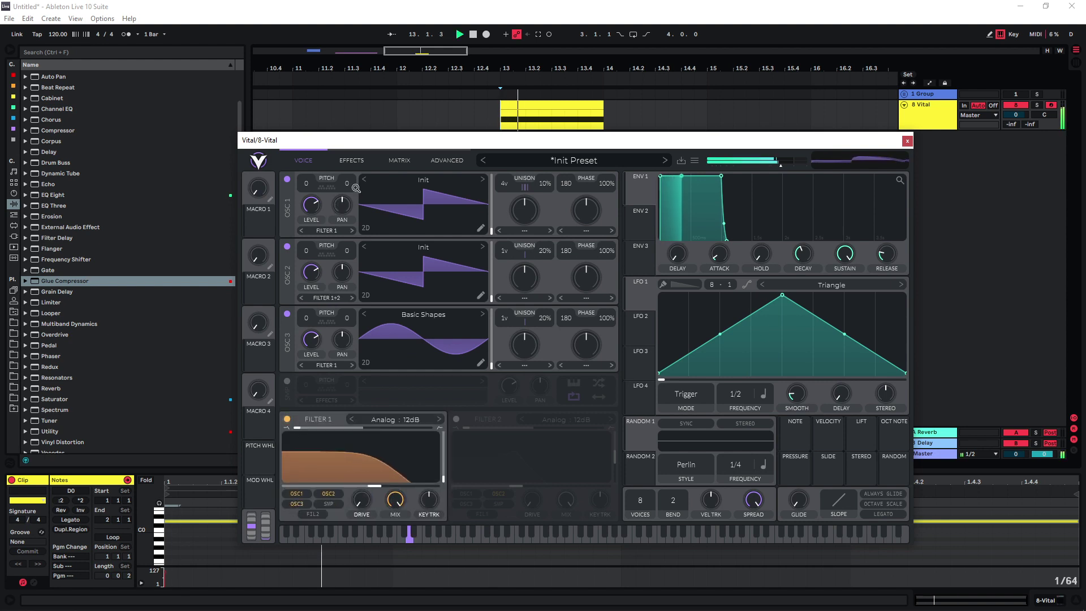
# Step: Enable the Soft Clip Distortion effect and raise its drive to maximum
pyautogui.click(351, 161)
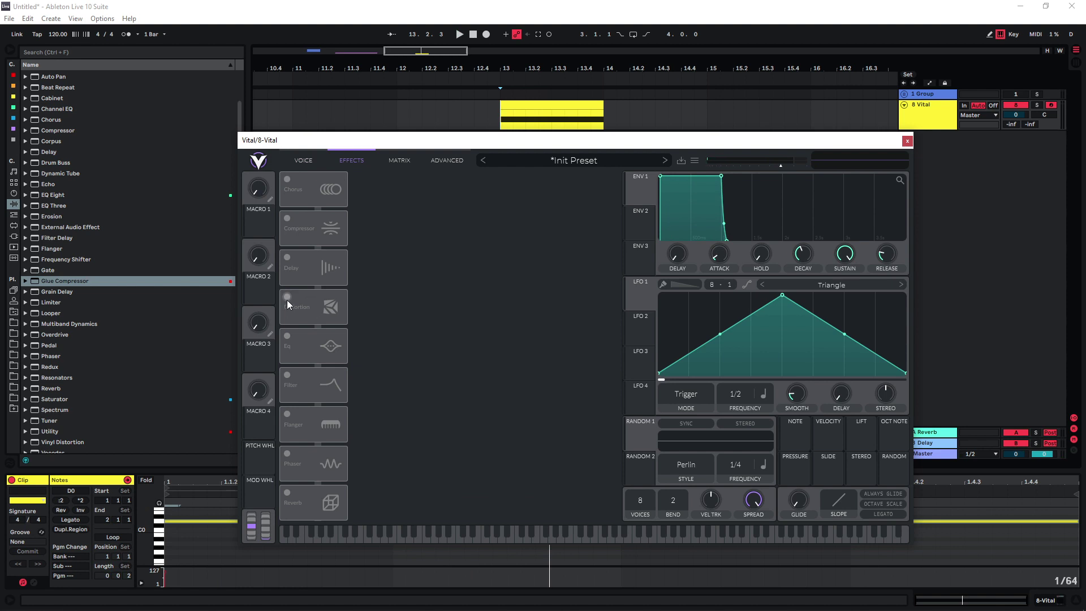
pyautogui.click(286, 298)
pyautogui.moveTo(518, 194); pyautogui.dragTo(518, 172)
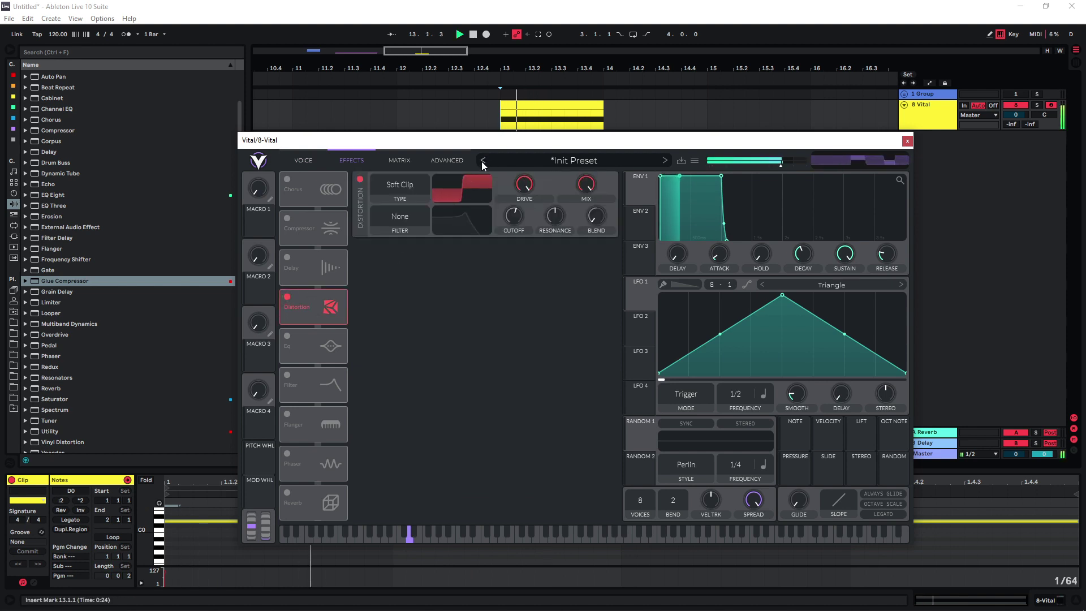
# Step: Enable Reverb, raise its mix, damp its high frequencies, set its size to about 66%, and audition it
pyautogui.click(287, 491)
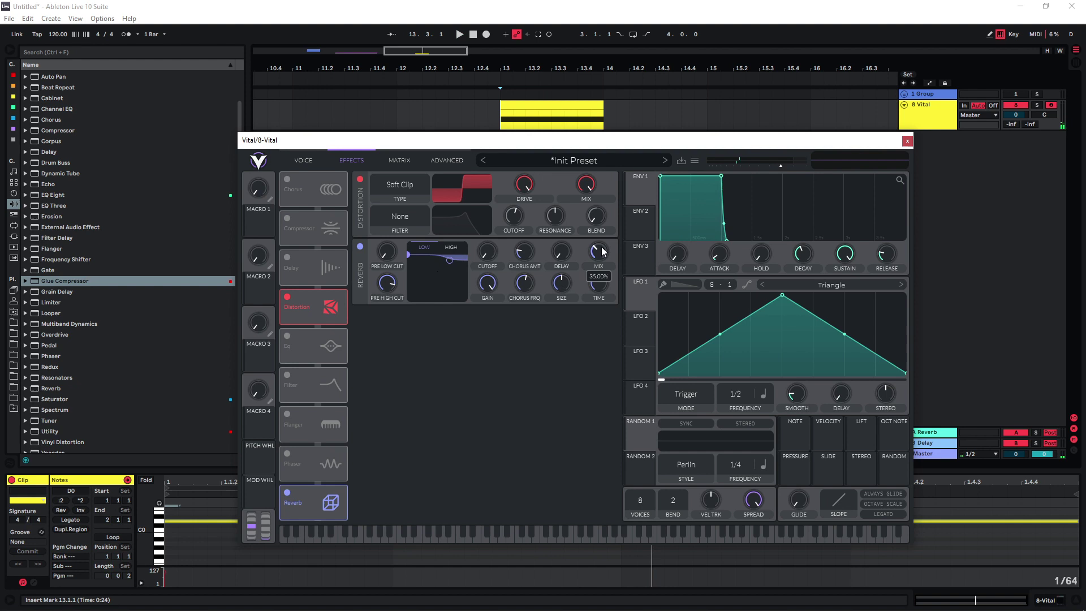
pyautogui.moveTo(451, 261); pyautogui.dragTo(448, 284)
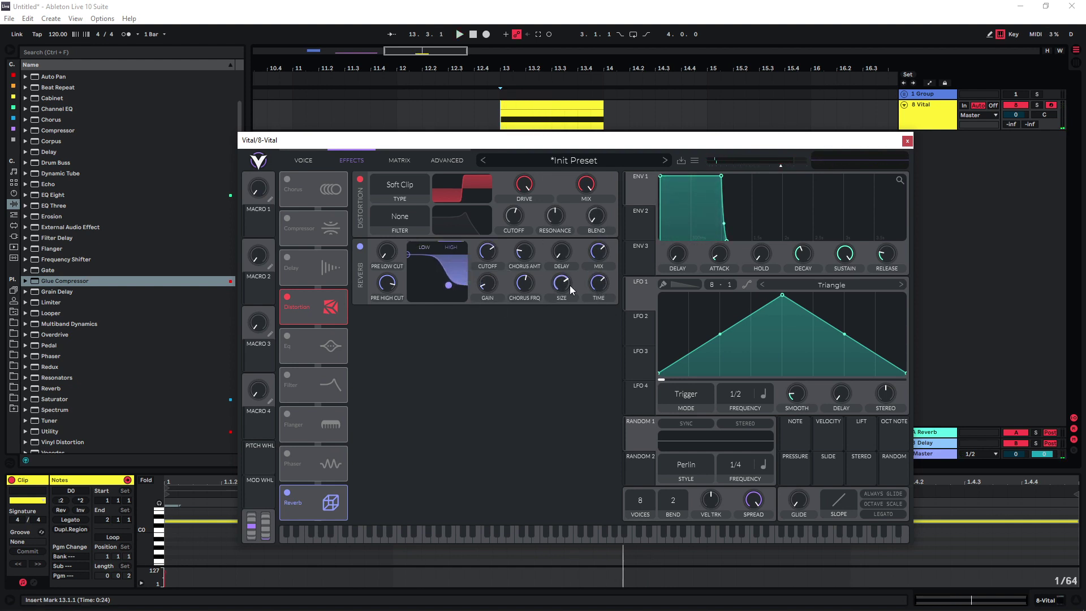
pyautogui.press('space')
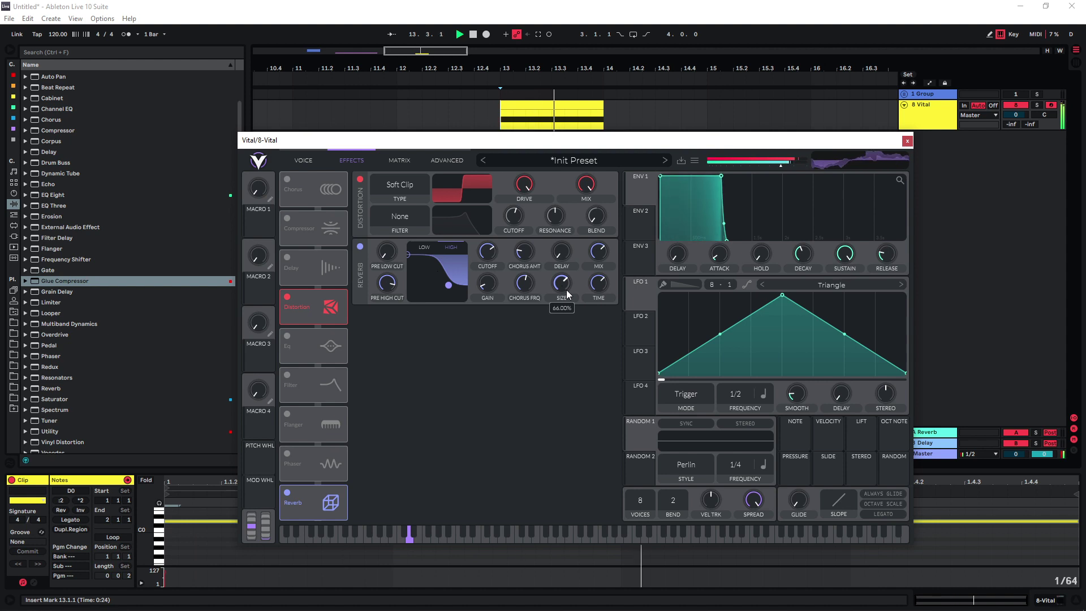
pyautogui.press('space')
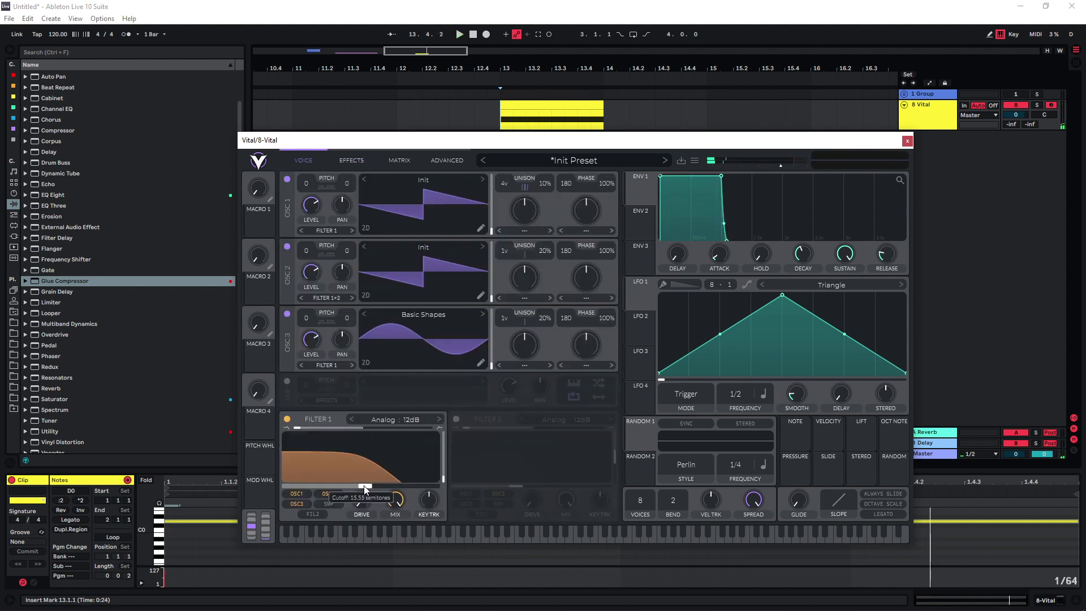
# Step: Lower Filter 1's cutoff to about 13 semitones and audition the change
pyautogui.moveTo(364, 486); pyautogui.dragTo(364, 486)
pyautogui.press('space')
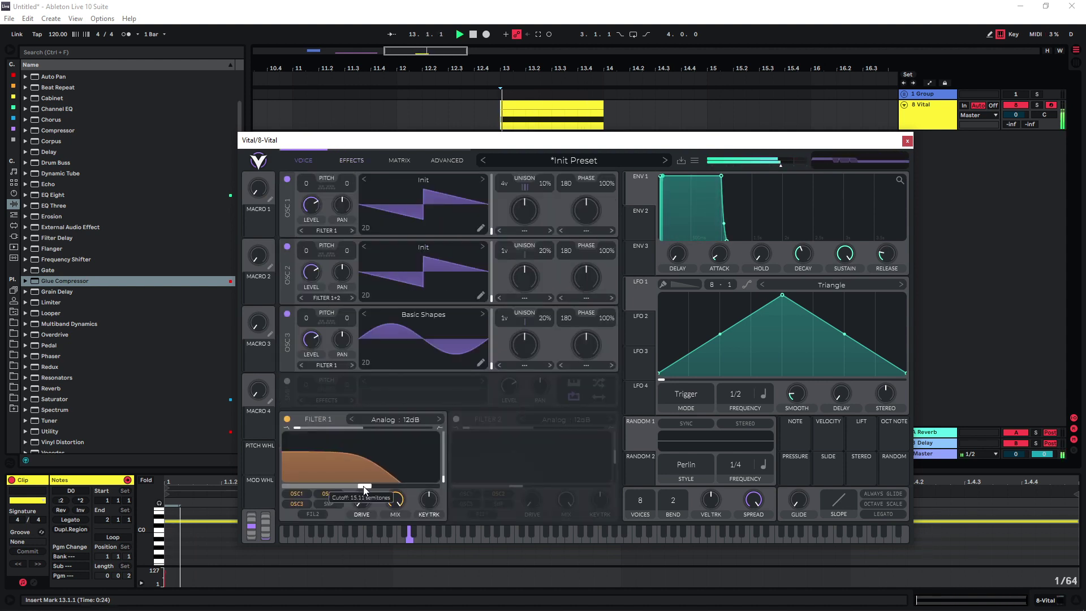
# Step: Enable the Compressor effect and move it between Distortion and Reverb in the effects chain
pyautogui.click(361, 158)
pyautogui.click(285, 218)
pyautogui.moveTo(297, 225); pyautogui.dragTo(304, 386)
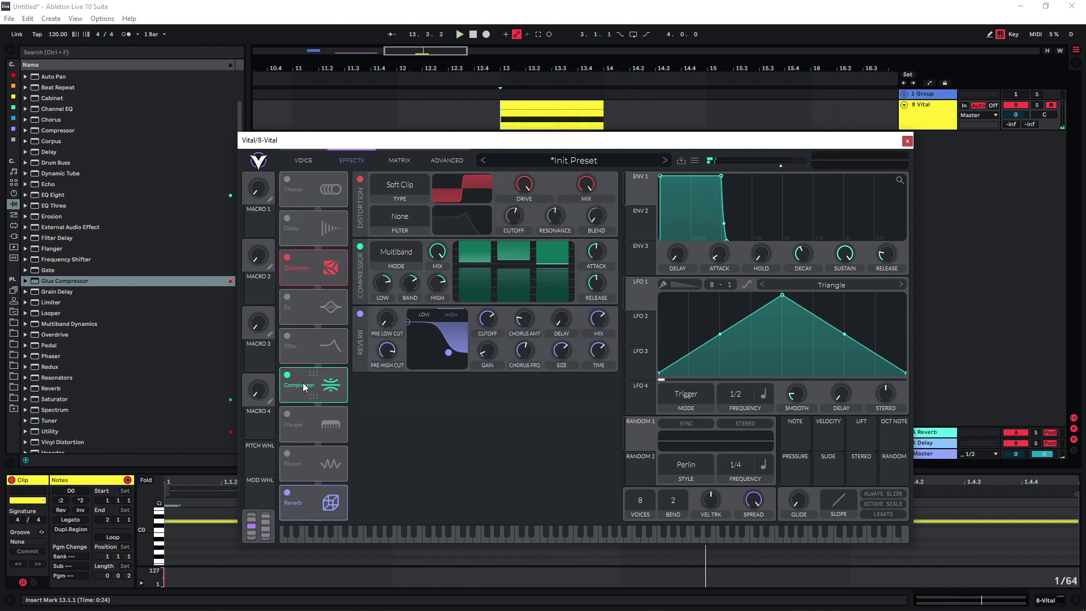
# Step: Keep the compressor in Multiband mode, set its high band gain to about 5.8 dB, and audition the sound
pyautogui.click(391, 256)
pyautogui.click(443, 253)
pyautogui.press('space')
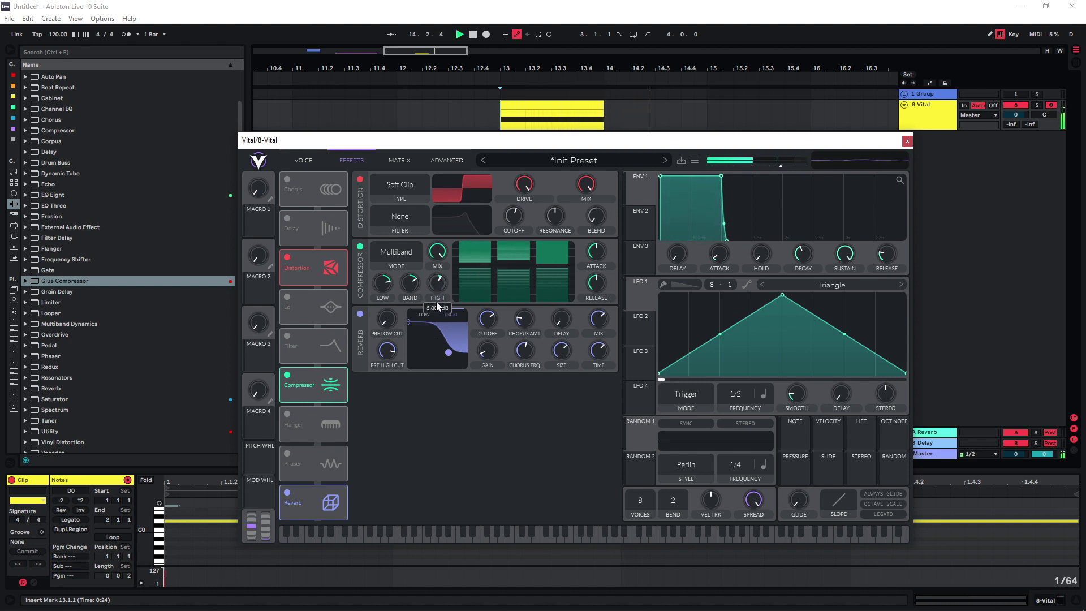
pyautogui.press('space')
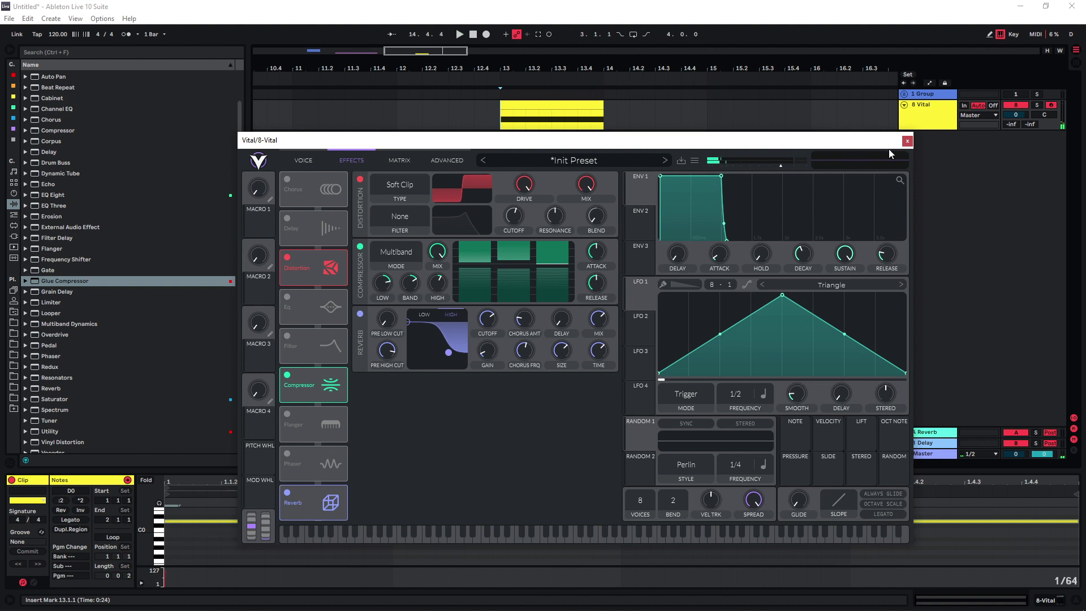
# Step: Duplicate the 8 Vital track, arm the copy for recording, and open its Vital instrument
pyautogui.click(906, 141)
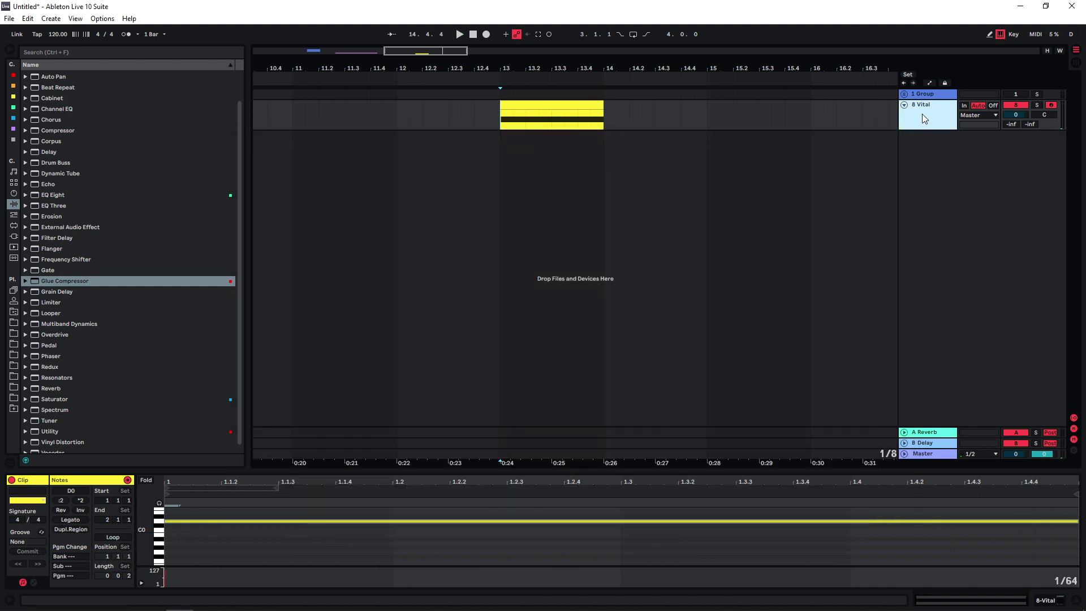
pyautogui.hotkey('ctrl', 'd')
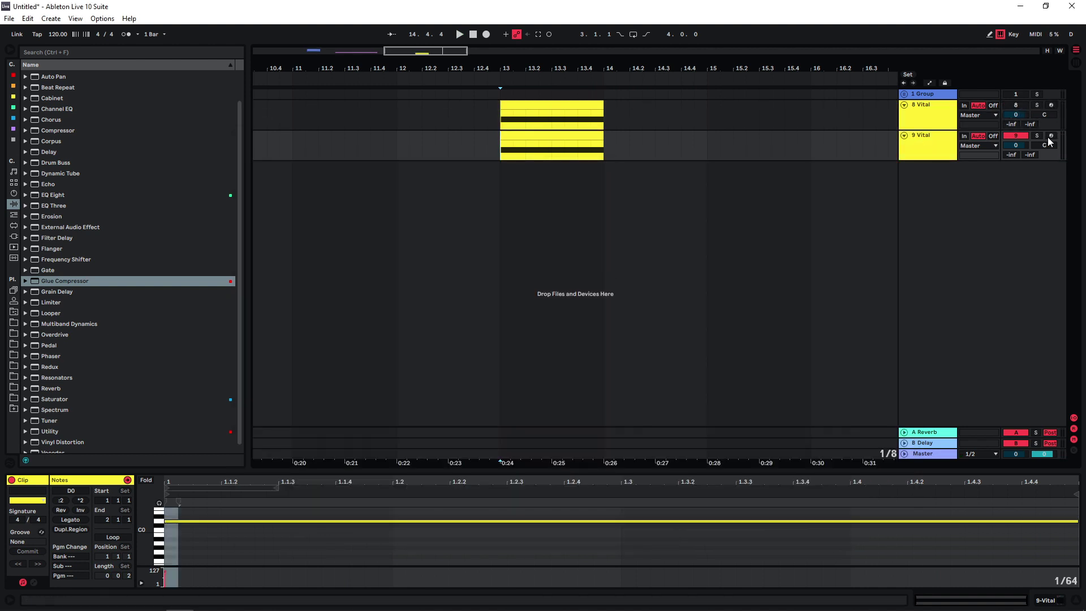
pyautogui.click(931, 156)
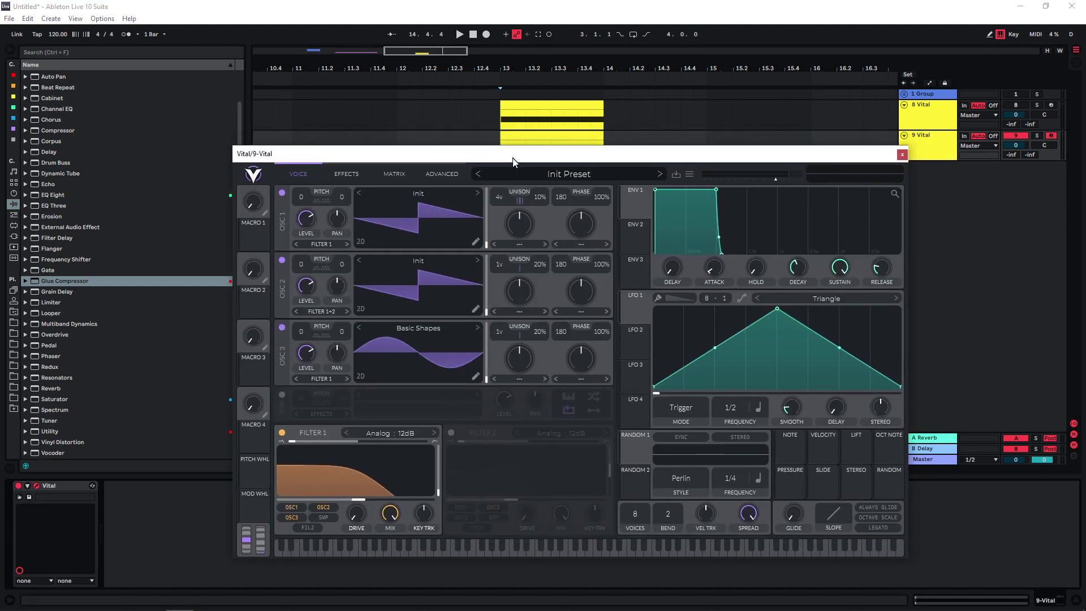
pyautogui.moveTo(513, 158); pyautogui.dragTo(511, 160)
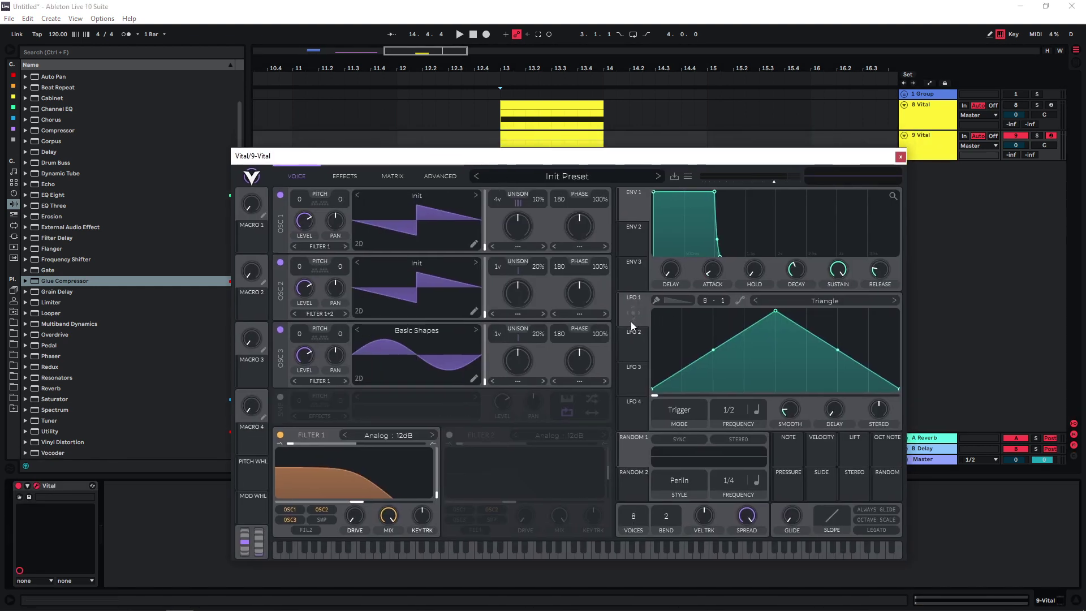
# Step: Route LFO 1 to Voice Transpose in the modulation matrix with a small positive amount
pyautogui.click(354, 178)
pyautogui.click(393, 176)
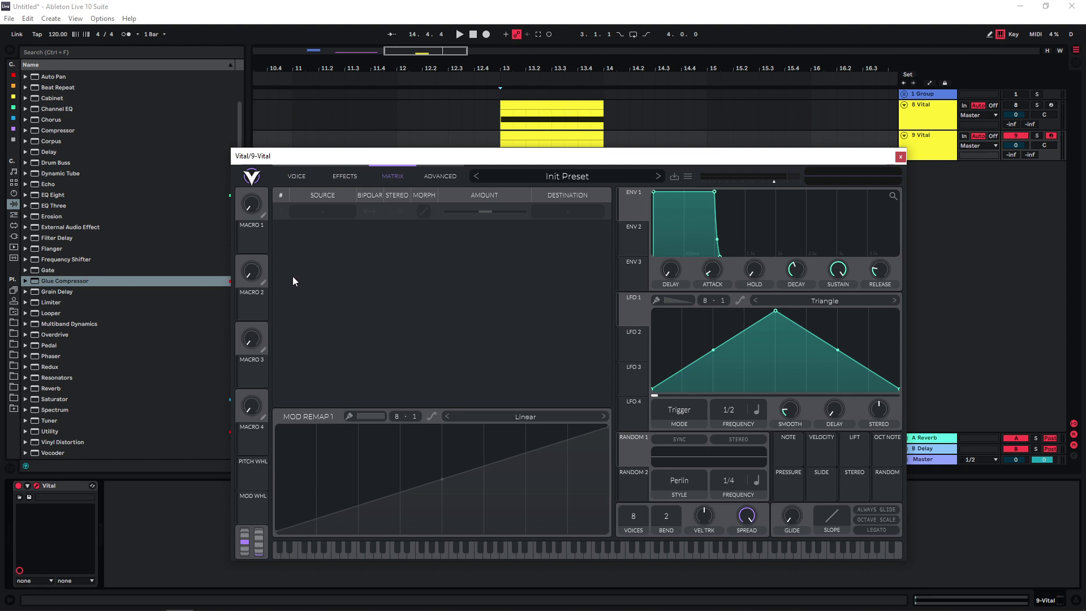
pyautogui.click(327, 211)
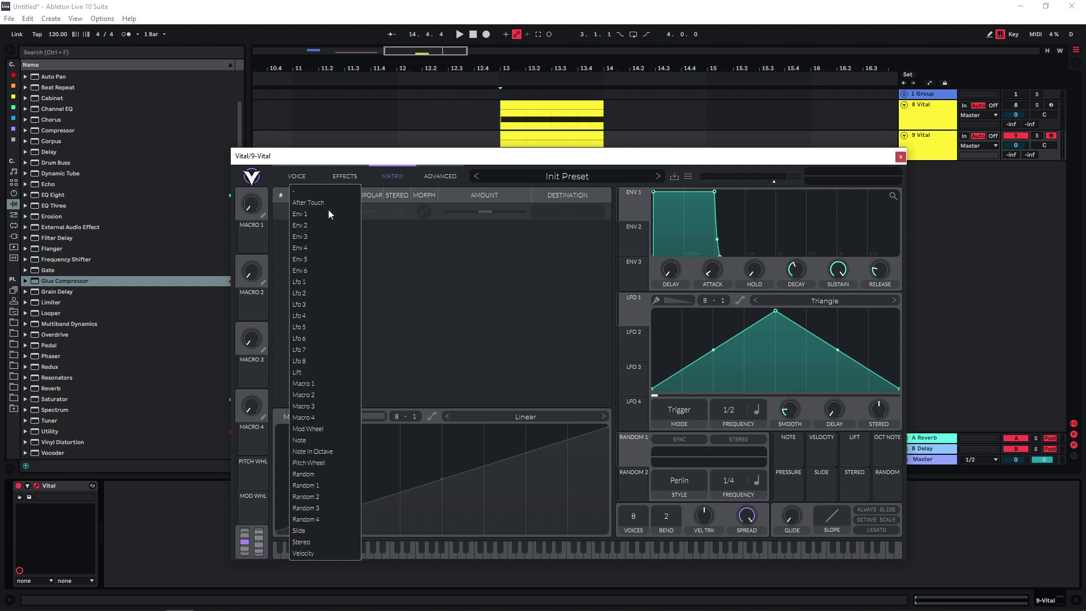
pyautogui.click(317, 282)
pyautogui.click(567, 217)
pyautogui.moveTo(554, 240)
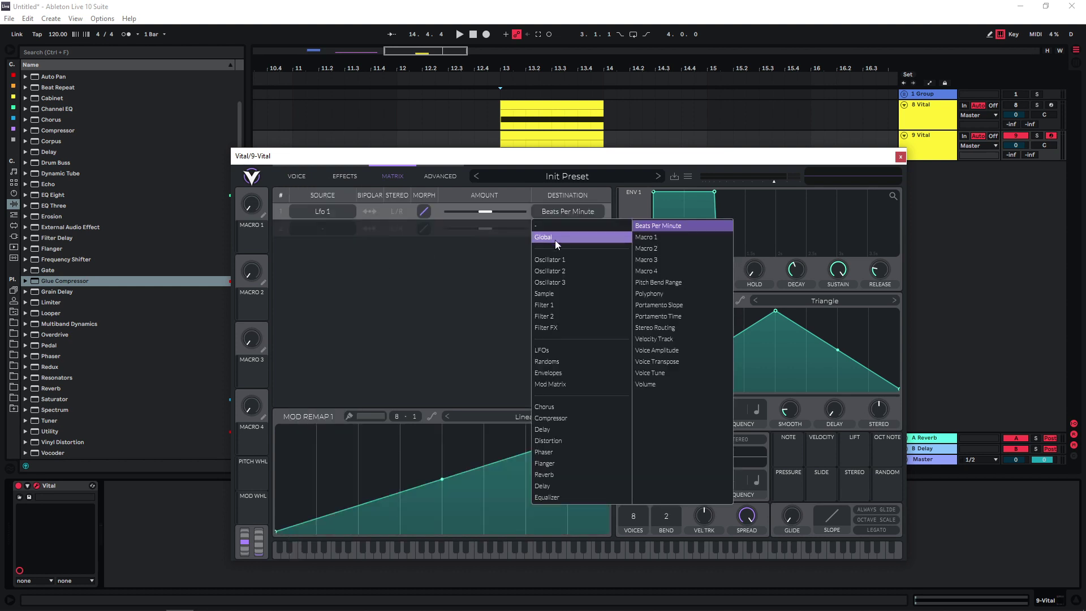
pyautogui.click(668, 359)
pyautogui.moveTo(486, 213); pyautogui.dragTo(486, 215)
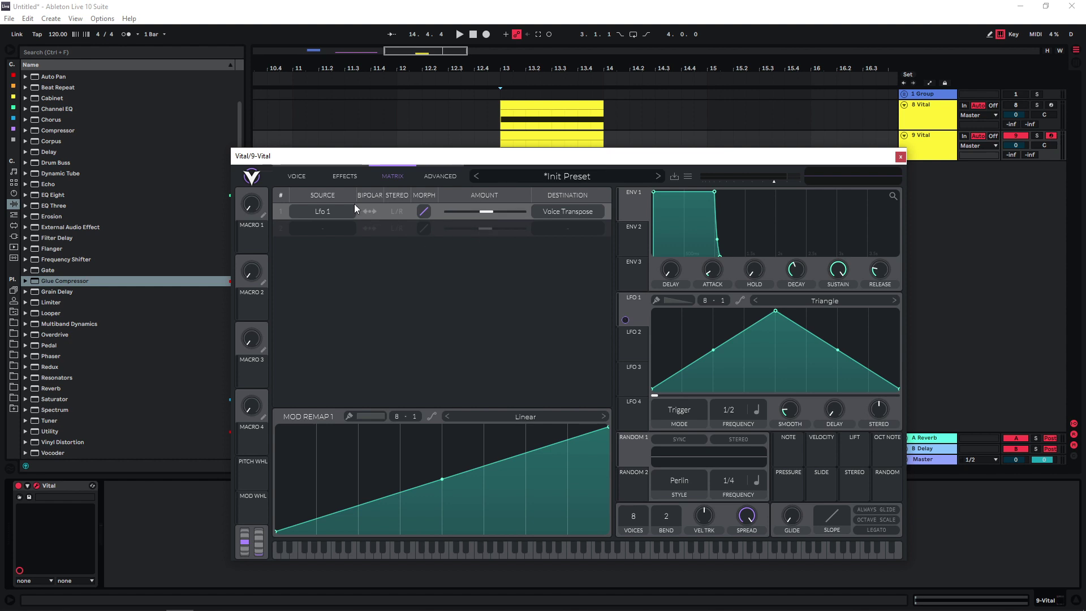
# Step: Shape LFO 1 as a descending ramp in Envelope mode at a 1/1 frequency, and audition the pitch fall
pyautogui.click(296, 177)
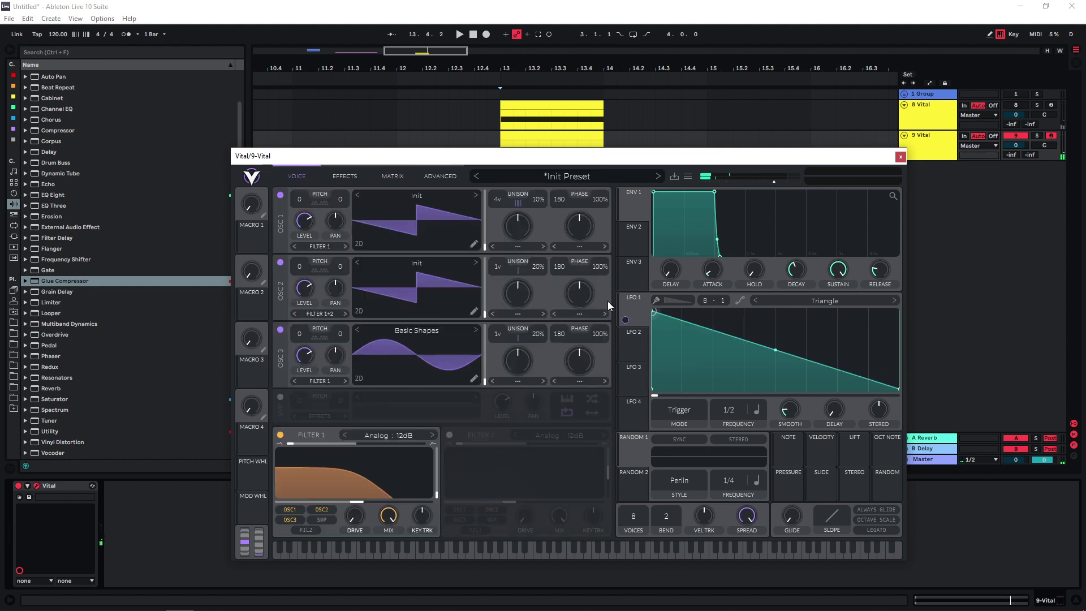
pyautogui.click(686, 409)
pyautogui.click(670, 456)
pyautogui.moveTo(734, 407); pyautogui.dragTo(732, 379)
pyautogui.press('space')
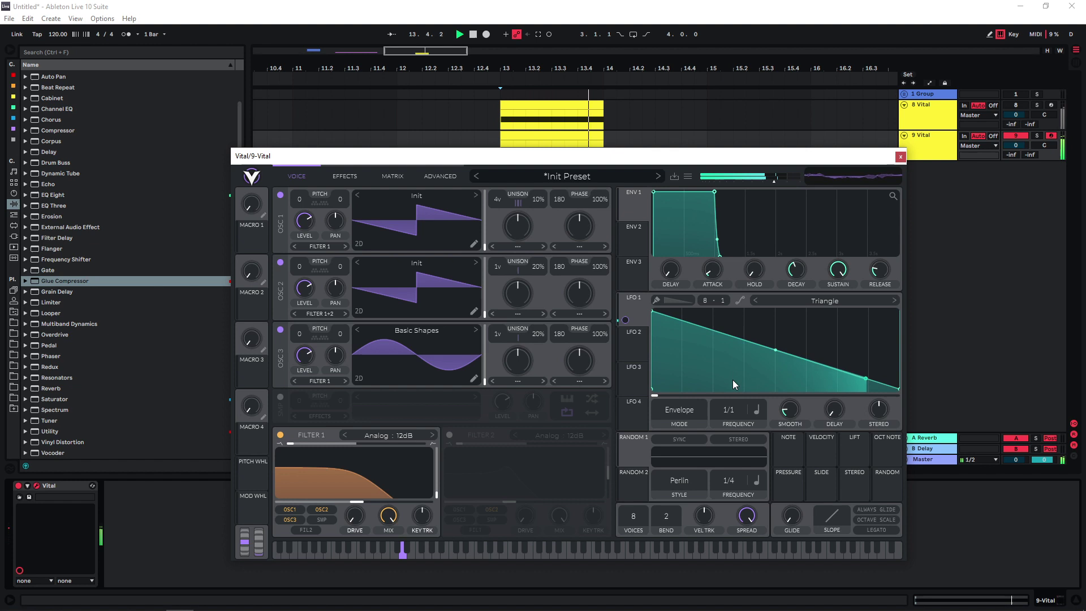
pyautogui.press('space')
# Step: Transpose oscillator 2 up 12 semitones and oscillator 1 up 24 semitones, and audition the result
pyautogui.moveTo(297, 268); pyautogui.dragTo(303, 247)
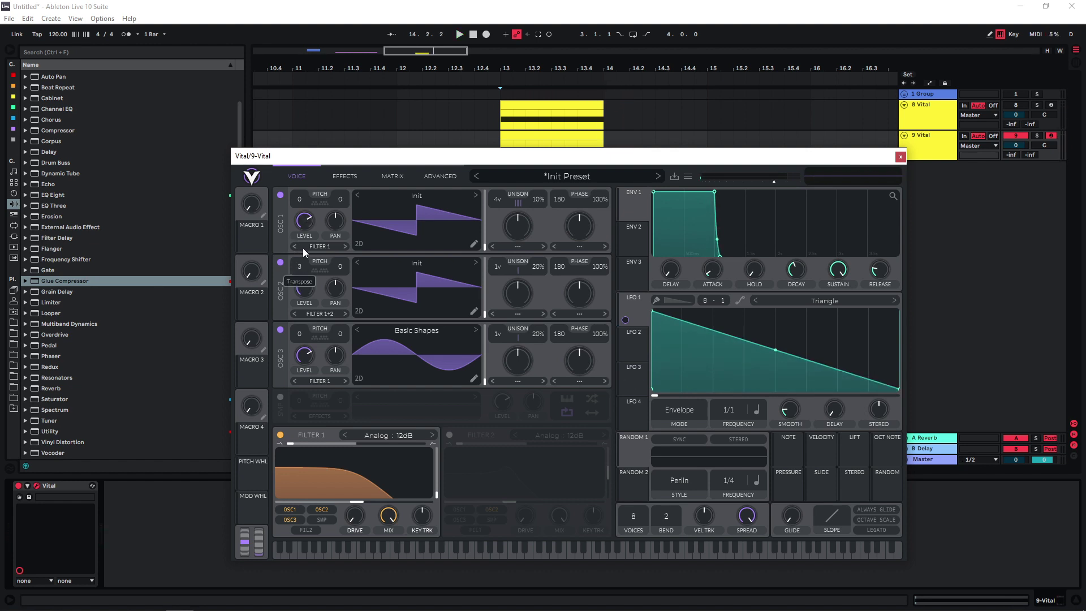
pyautogui.moveTo(304, 202); pyautogui.dragTo(308, 81)
pyautogui.press('space')
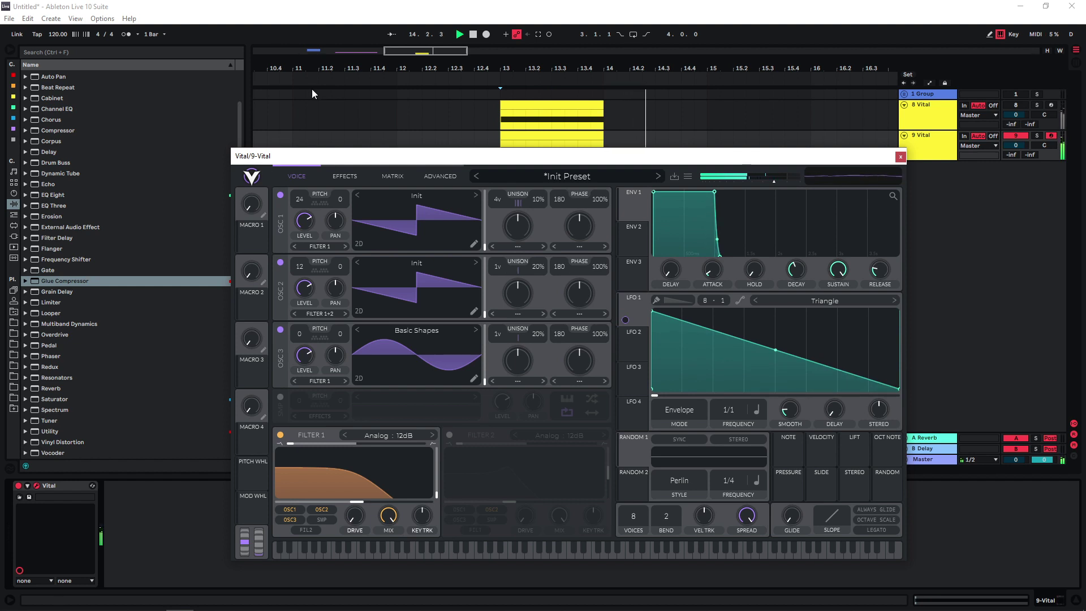
pyautogui.press('space')
# Step: Close the instrument window, duplicate the 9 Vital track, and arm the new copy for recording
pyautogui.click(900, 157)
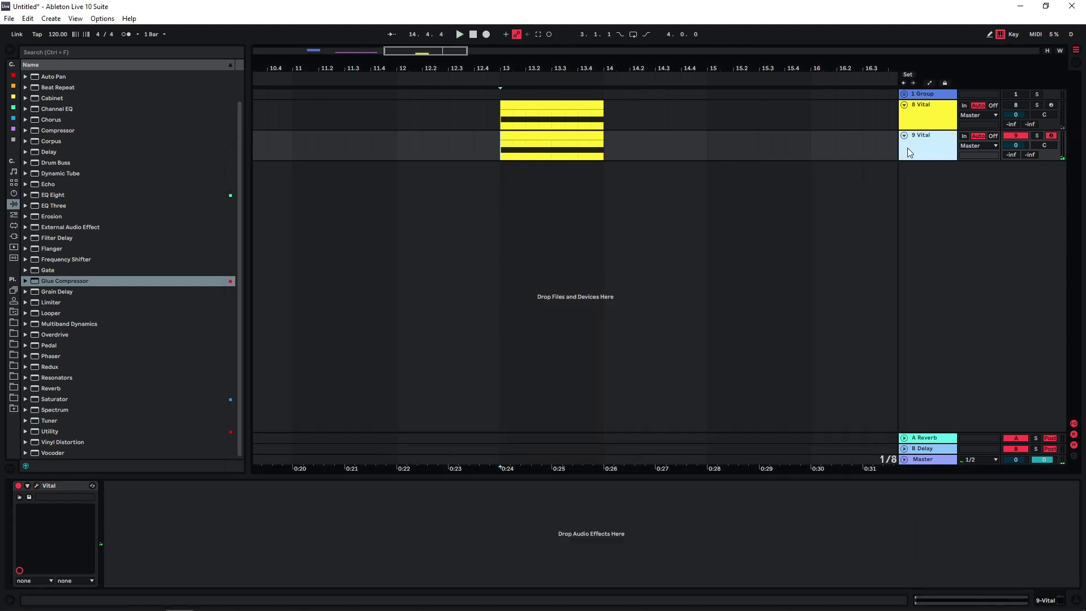
pyautogui.hotkey('ctrl', 'd')
pyautogui.click(1028, 139)
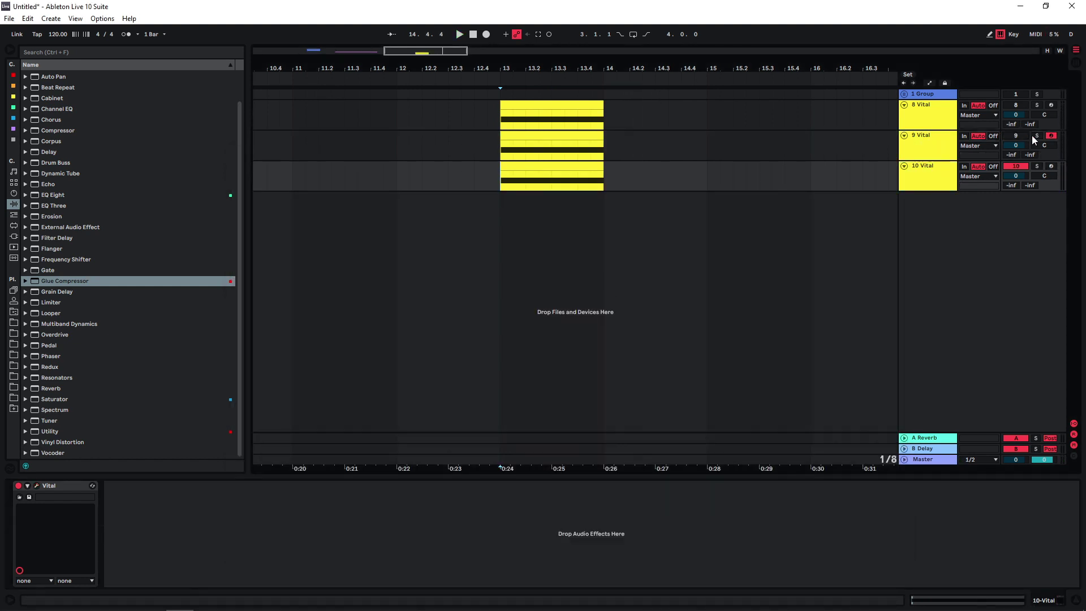
pyautogui.click(1051, 168)
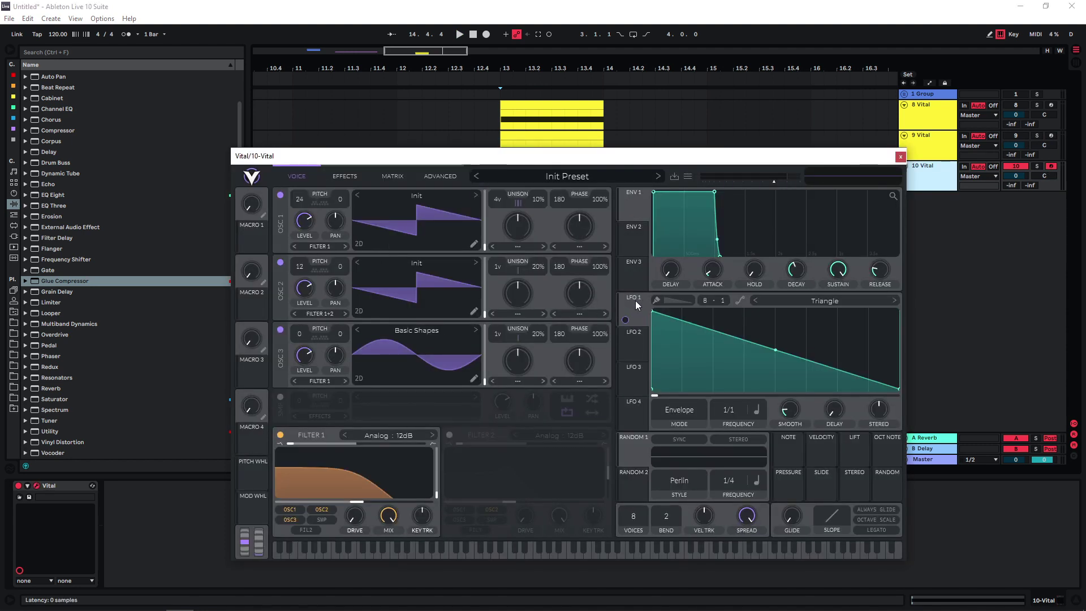
# Step: Flip LFO 1 into a rising ramp on the third Vital track and audition the pitch rise
pyautogui.moveTo(653, 313); pyautogui.dragTo(912, 274)
pyautogui.press('space')
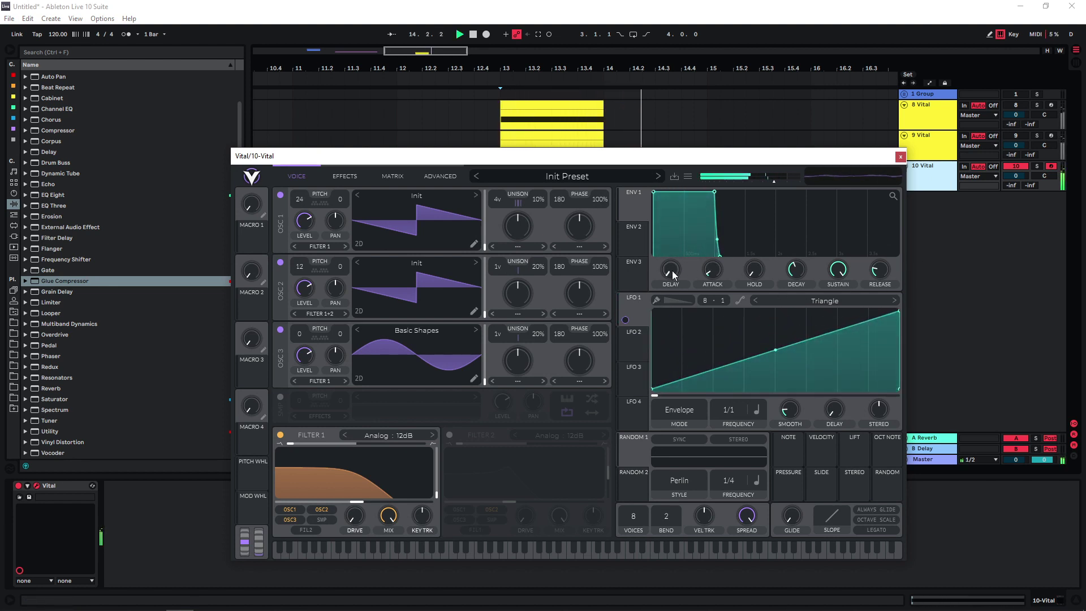
# Step: Transpose oscillator 3 up 12 semitones, audition the sound, and close the instrument window
pyautogui.press('space')
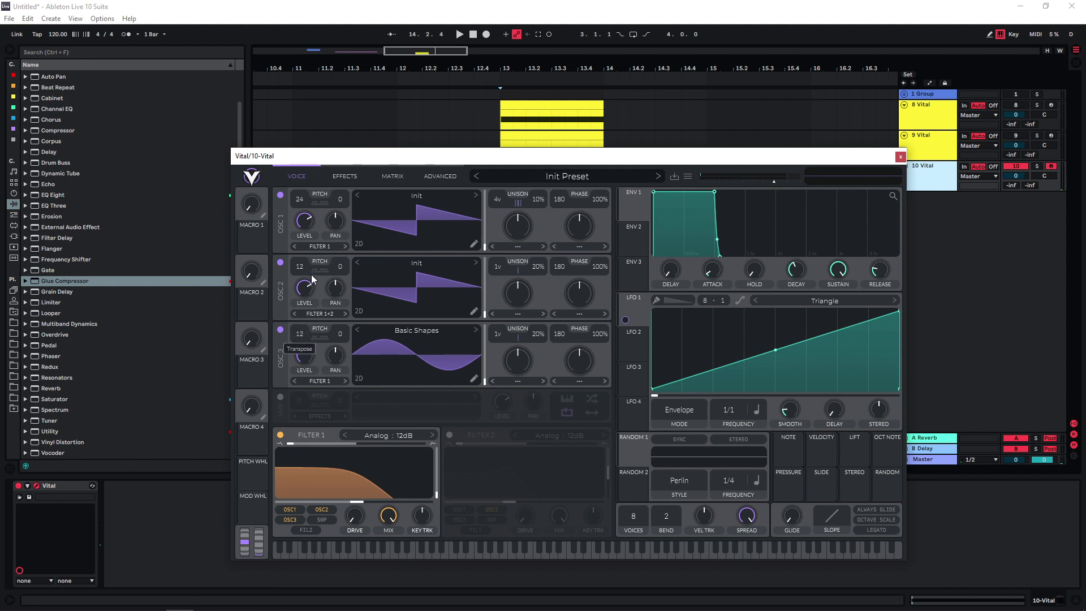
pyautogui.press('space')
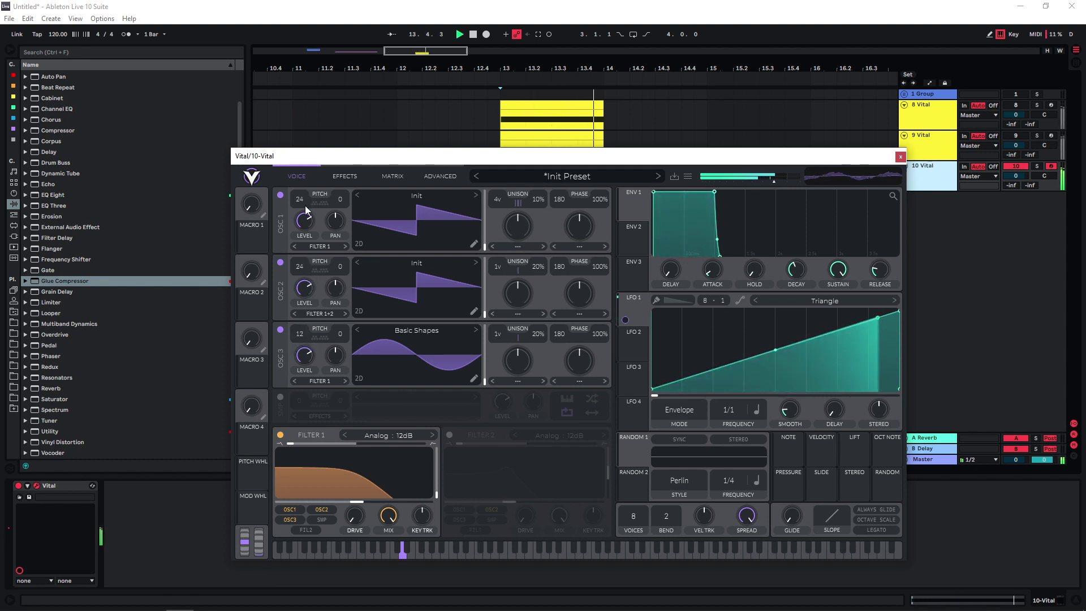
pyautogui.click(900, 158)
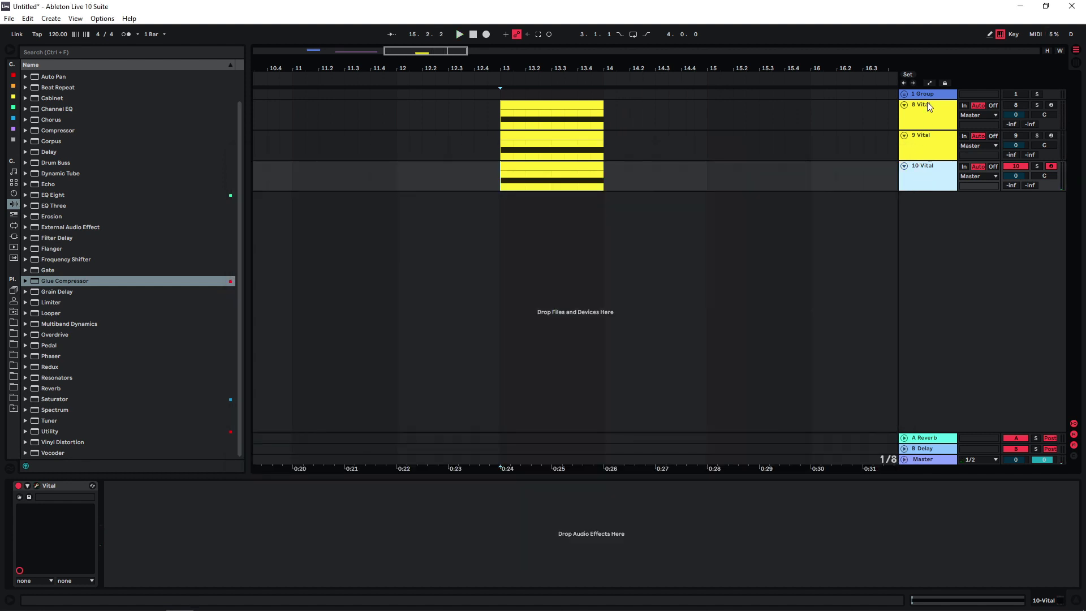
# Step: Group the three Vital tracks together
pyautogui.click(926, 121)
pyautogui.hotkey('ctrl', 'g')
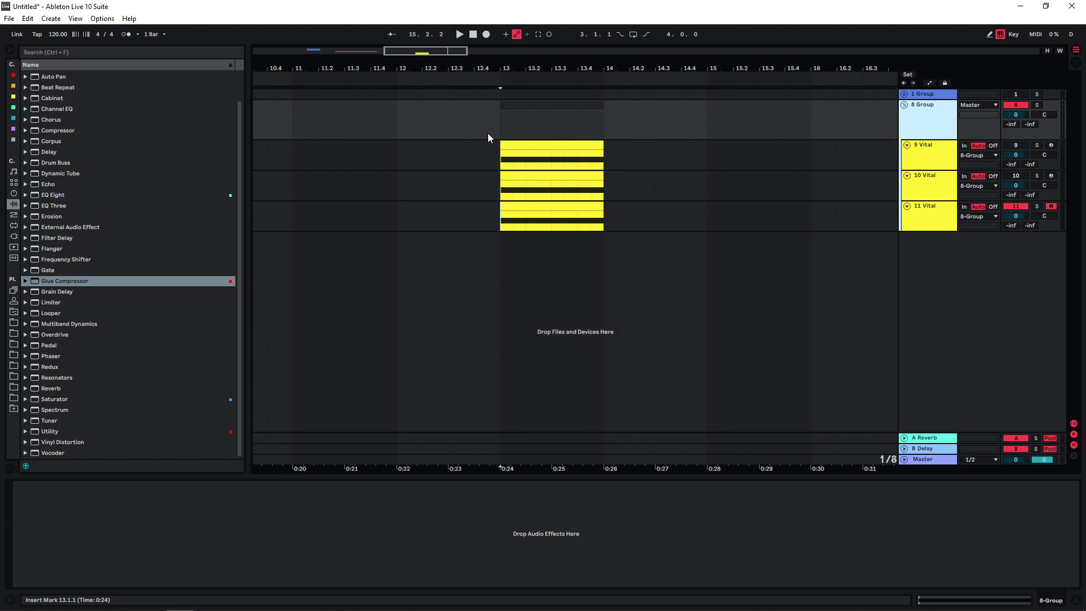
# Step: Add a Utility to the 8 Group and automate its gain to rise from -inf dB at bar 13 to 0.00 dB
pyautogui.doubleClick(50, 432)
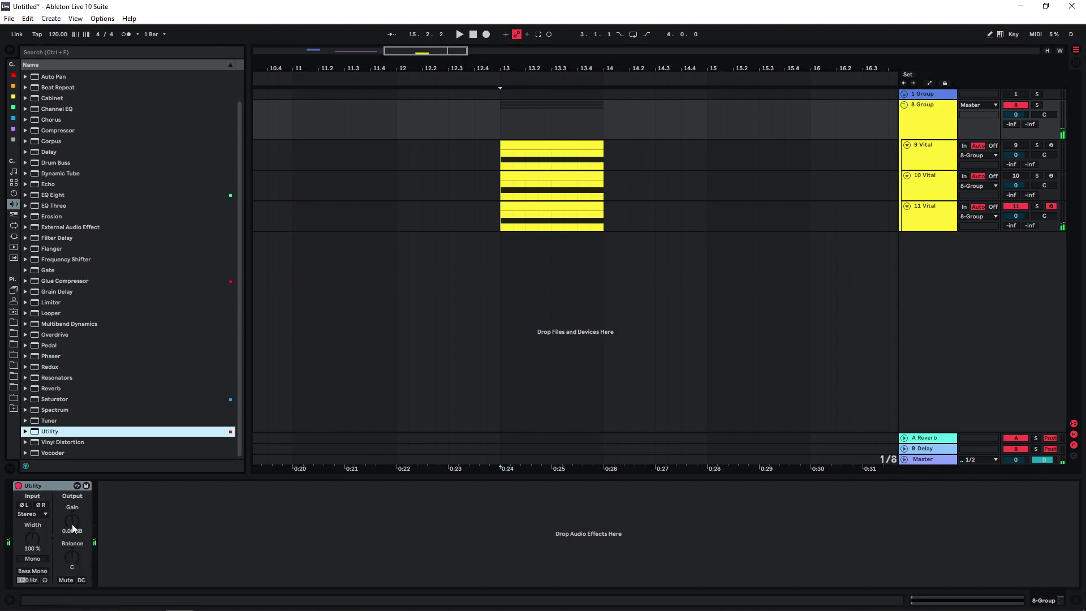
pyautogui.press('a')
pyautogui.press('z')
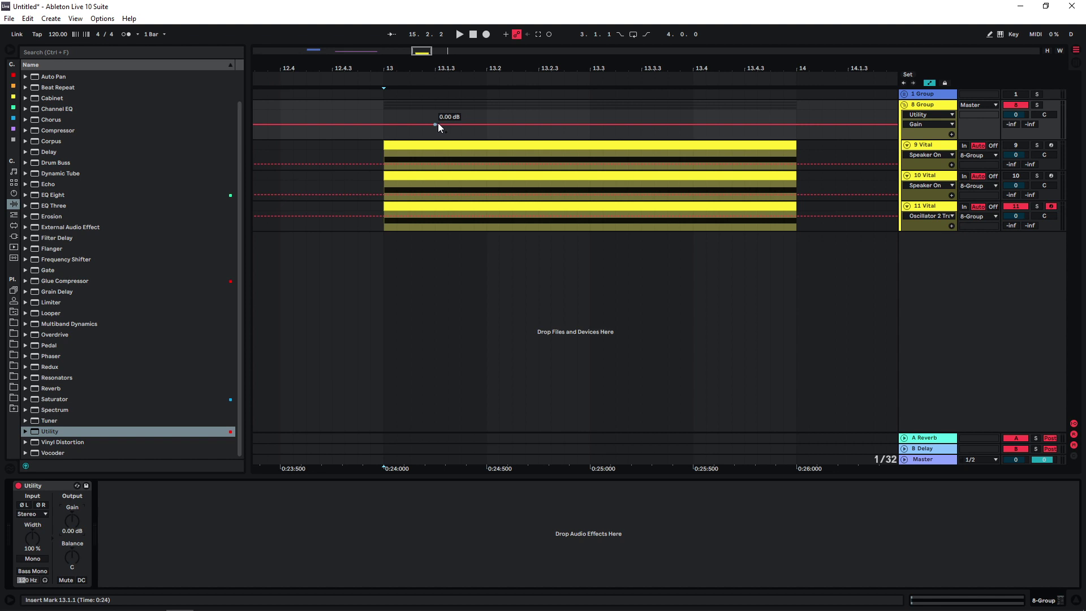
pyautogui.moveTo(383, 123); pyautogui.dragTo(383, 138)
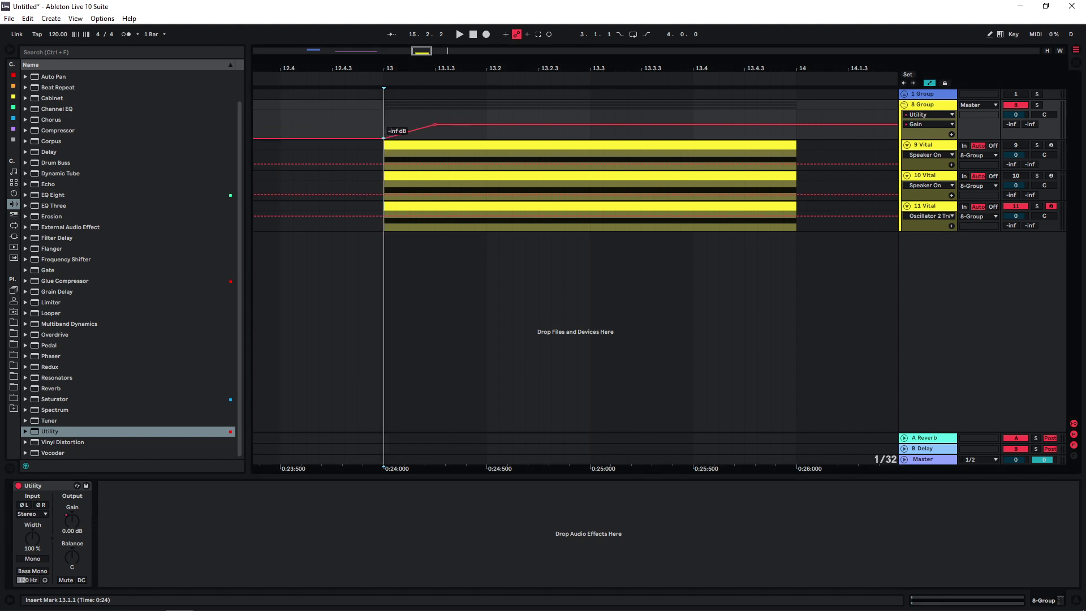
# Step: Fade the group's gain automation back down to -inf dB past bar 14.4, and audition the fade
pyautogui.moveTo(420, 50); pyautogui.dragTo(420, 35)
pyautogui.moveTo(880, 124); pyautogui.dragTo(880, 138)
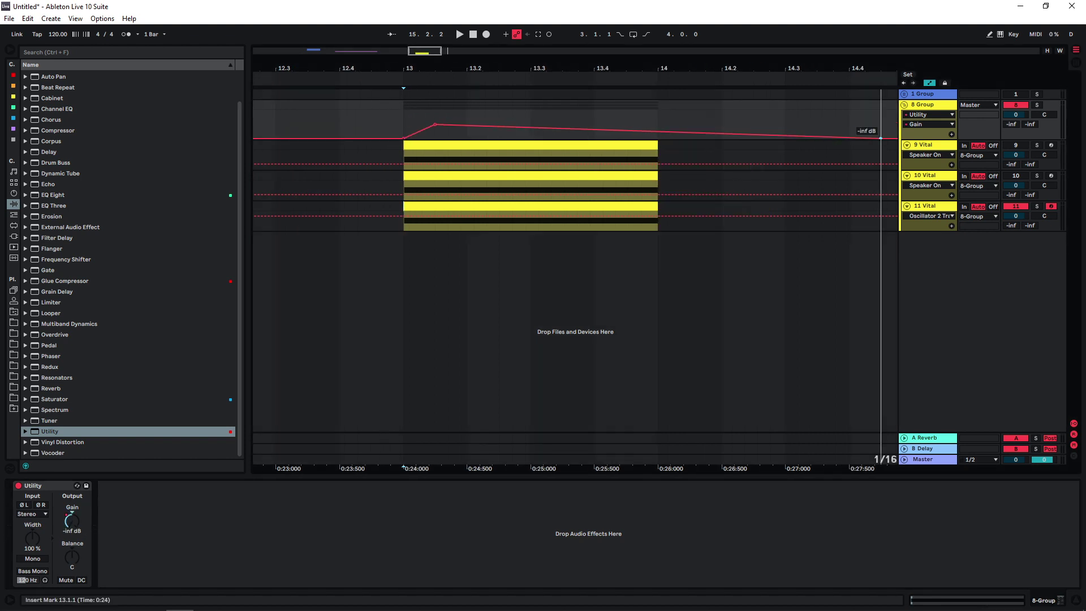
pyautogui.moveTo(438, 53); pyautogui.dragTo(438, 43)
pyautogui.press('space')
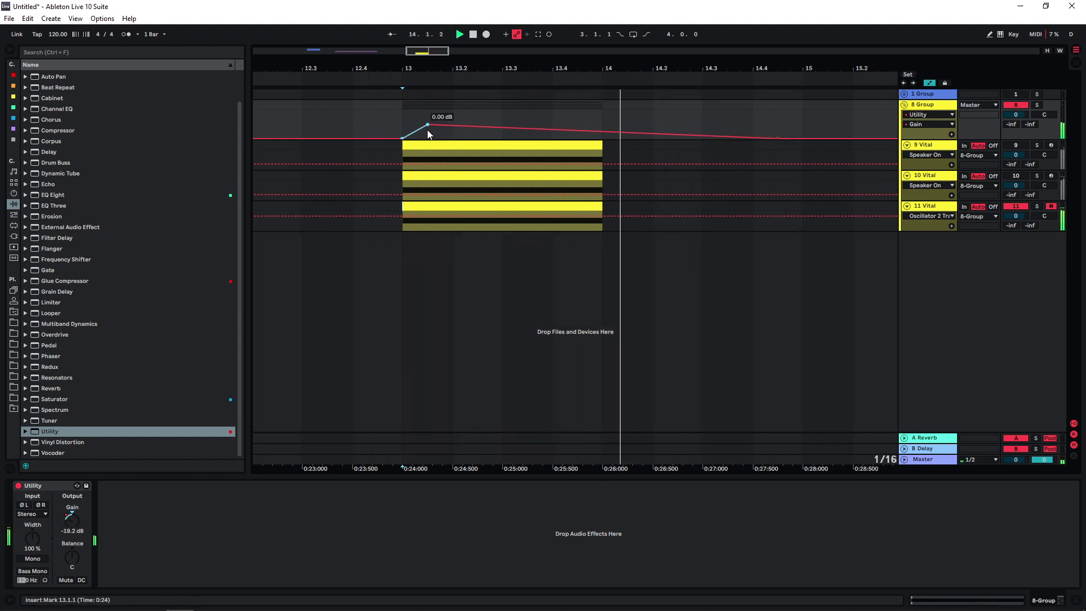
pyautogui.press('space')
# Step: Move the gain peak to 13.2, extend the fade-out beyond 15.2, bend its curve upward, and audition the result
pyautogui.moveTo(427, 125); pyautogui.dragTo(452, 125)
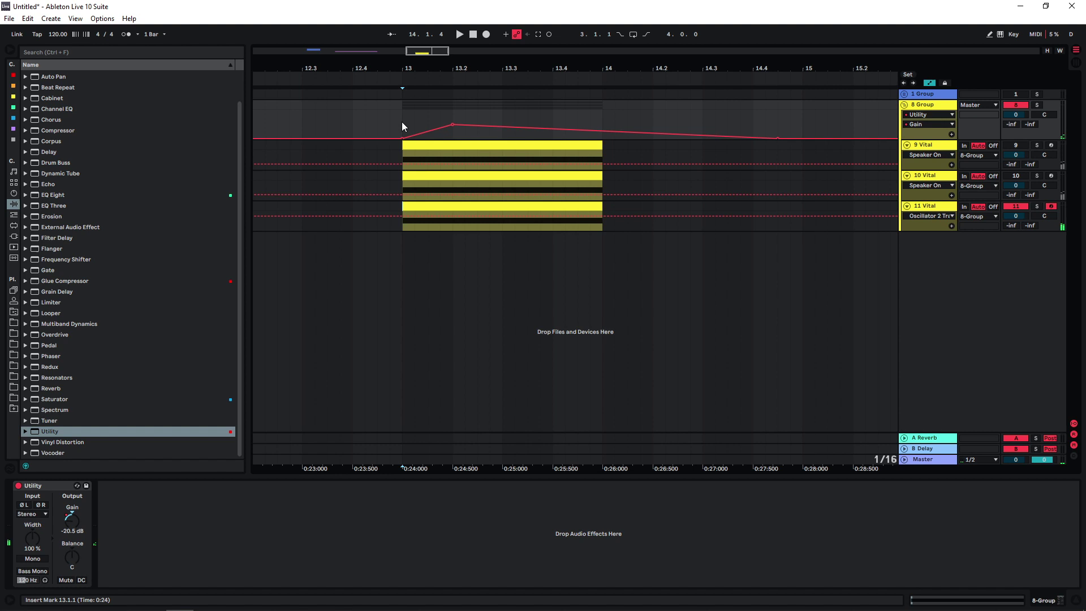
pyautogui.press('space')
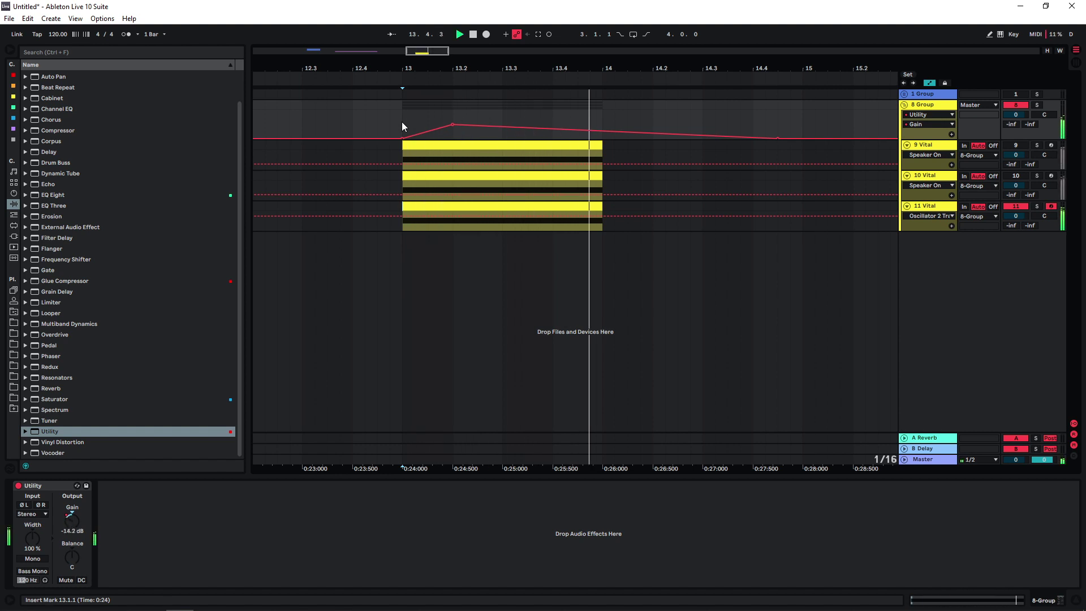
pyautogui.moveTo(777, 138); pyautogui.dragTo(900, 138)
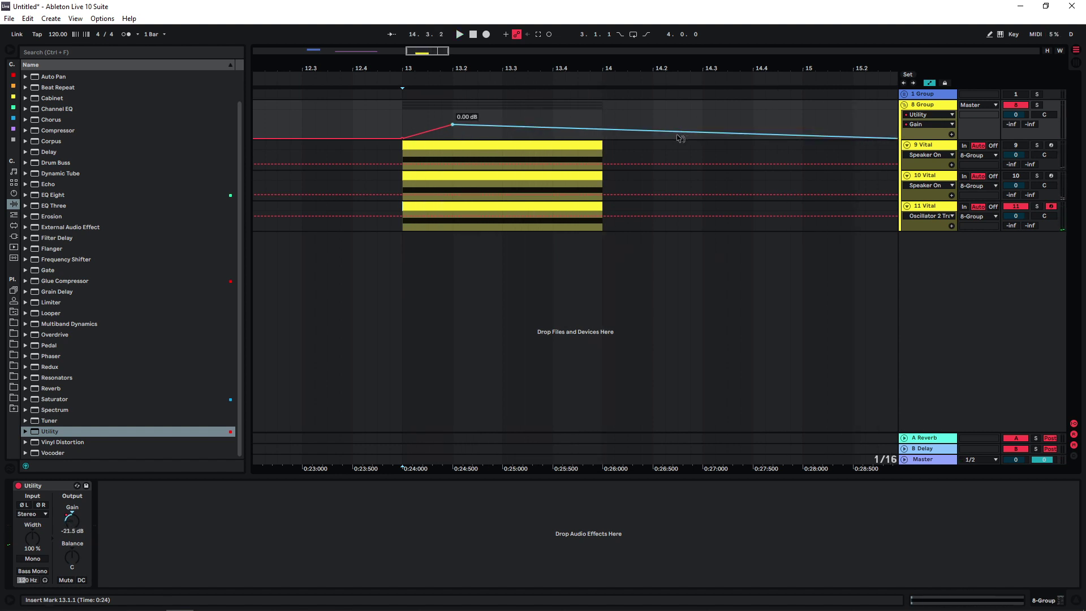
pyautogui.moveTo(681, 138); pyautogui.dragTo(681, 130)
pyautogui.click(395, 121)
pyautogui.press('space')
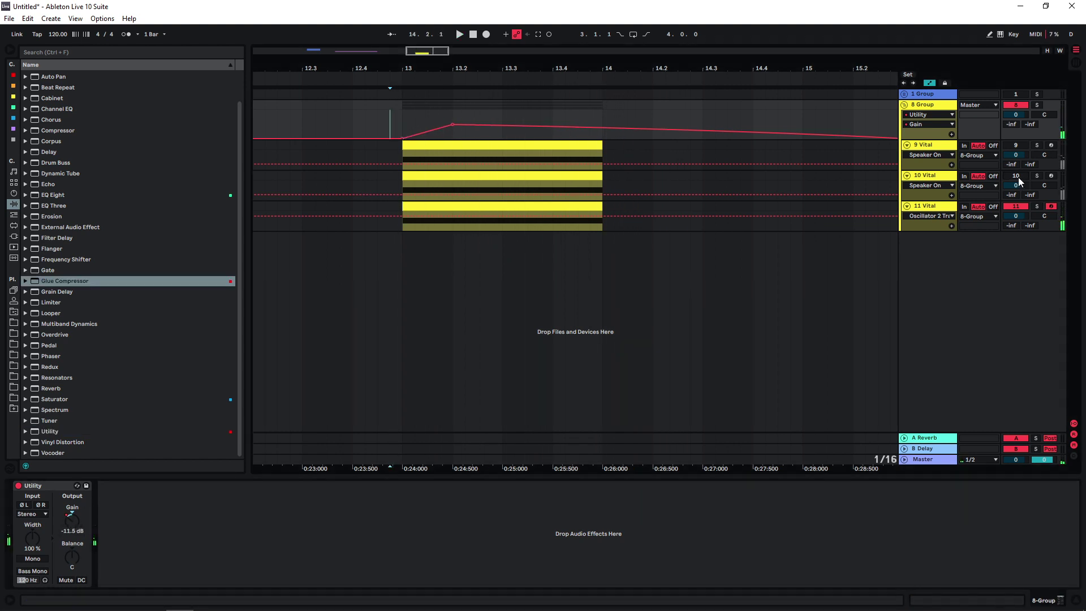
# Step: Activate the 10 Vital and 9 Vital tracks and audition all three layers together
pyautogui.click(1019, 178)
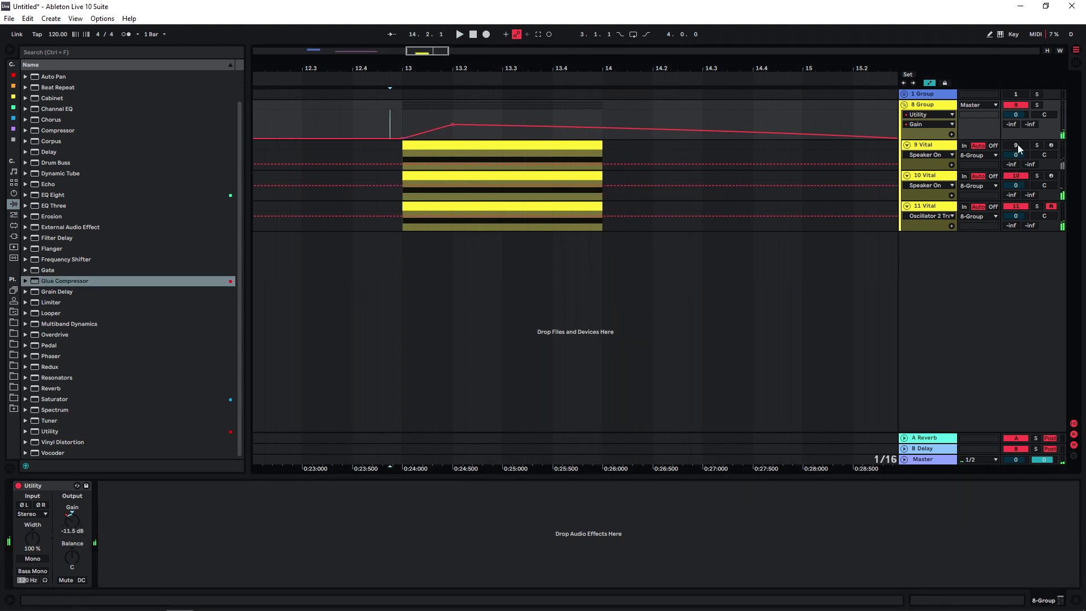
pyautogui.click(1017, 144)
pyautogui.press('space')
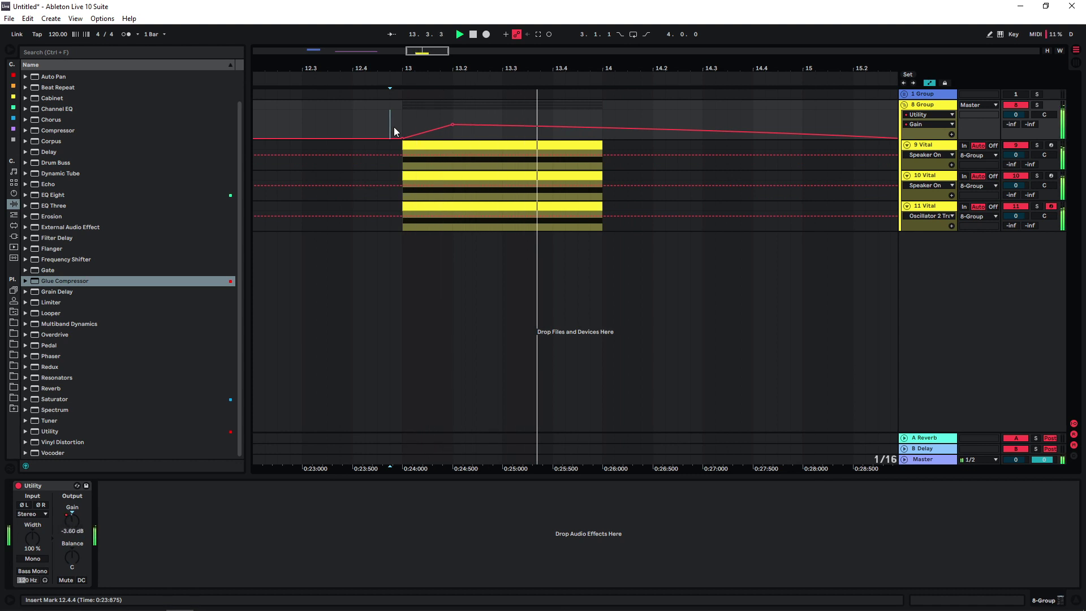
pyautogui.press('space')
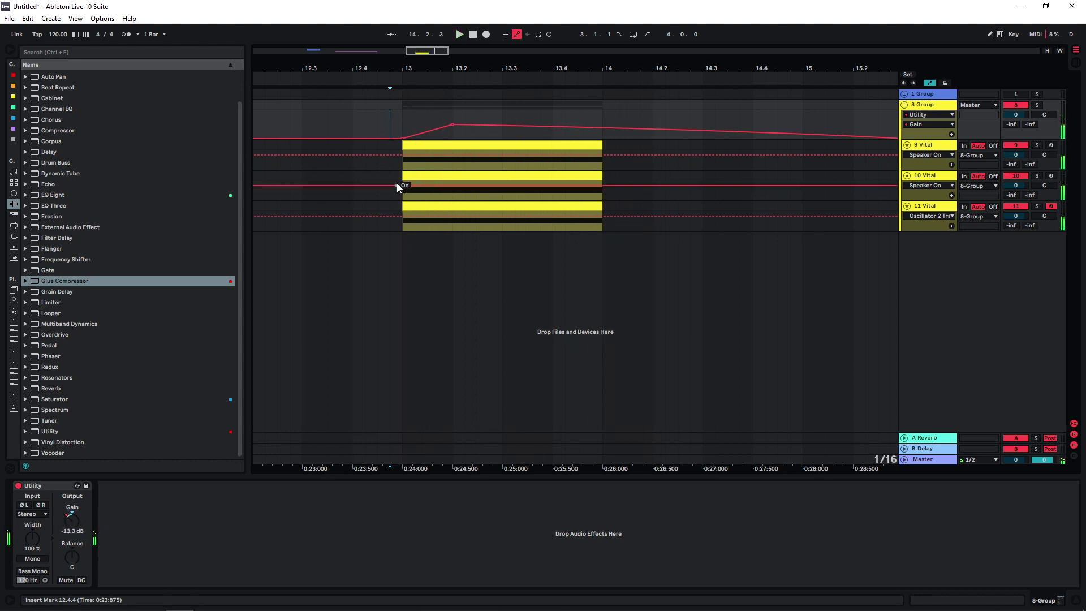
# Step: Hide the automation, solo the 9 Vital track, add an EQ Eight to it and audition it
pyautogui.press('a')
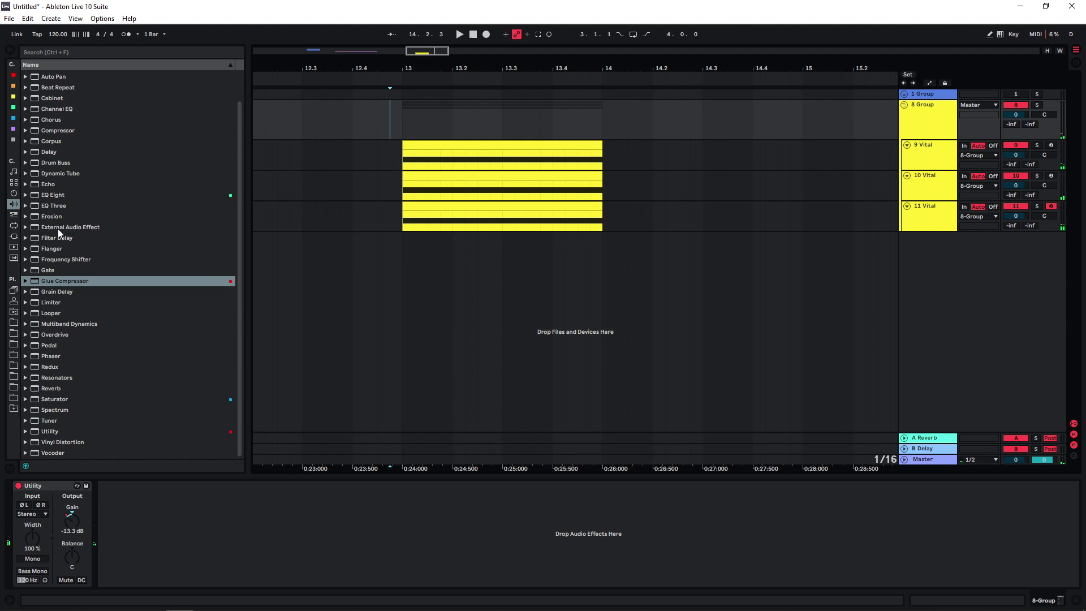
pyautogui.press('space')
pyautogui.click(1037, 145)
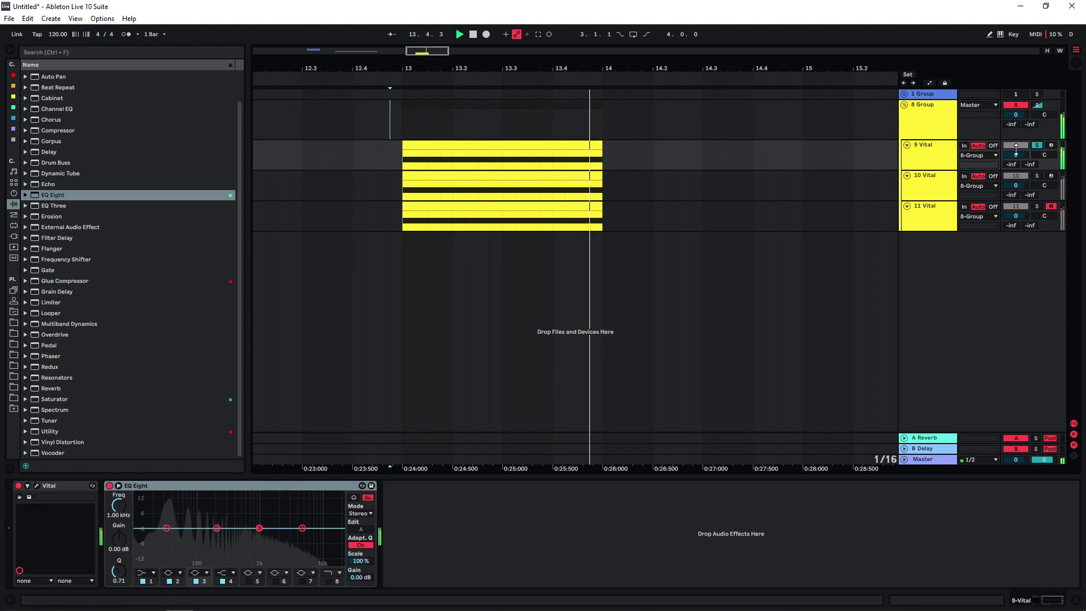
pyautogui.press('space')
# Step: On the 9 Vital EQ, make band 1 a steep low cut, set band 3 to 206 Hz at -3.10 dB, and audition it
pyautogui.moveTo(259, 528); pyautogui.dragTo(153, 537)
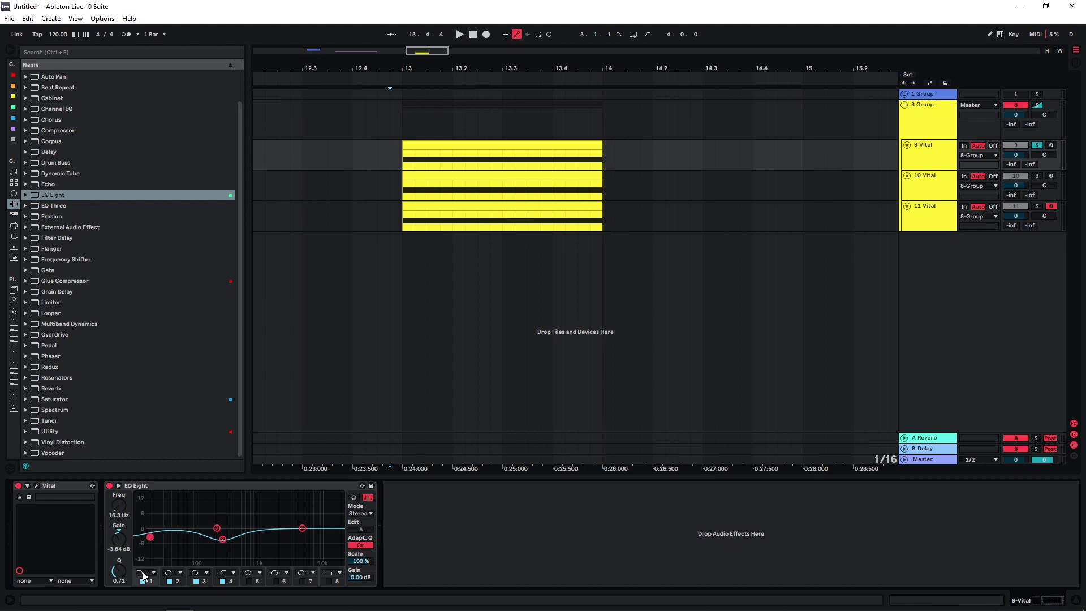
pyautogui.click(146, 573)
pyautogui.click(145, 505)
pyautogui.moveTo(223, 539); pyautogui.dragTo(217, 534)
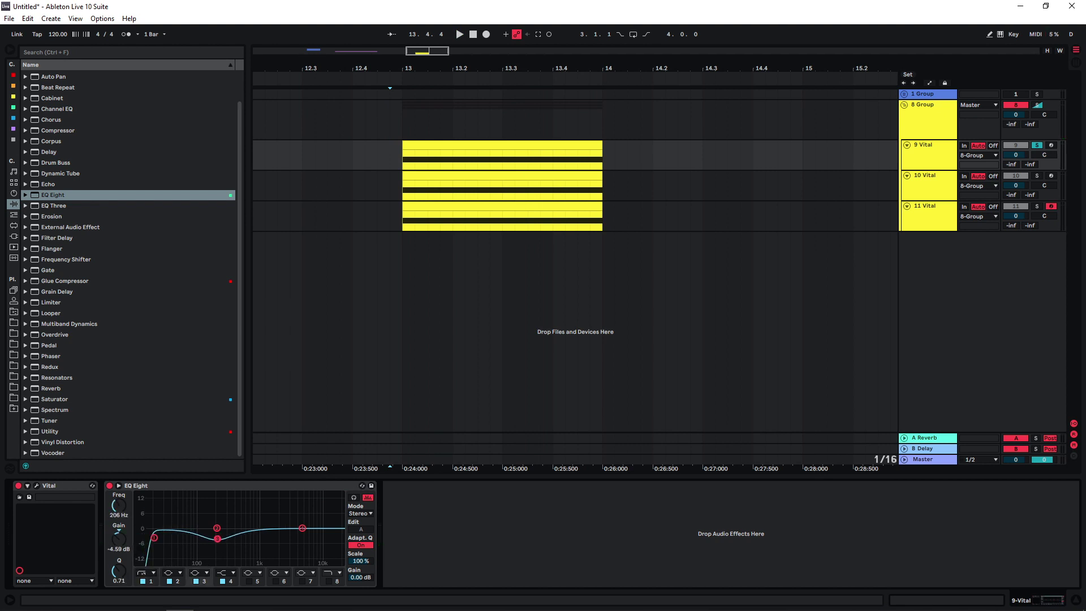
pyautogui.press('space')
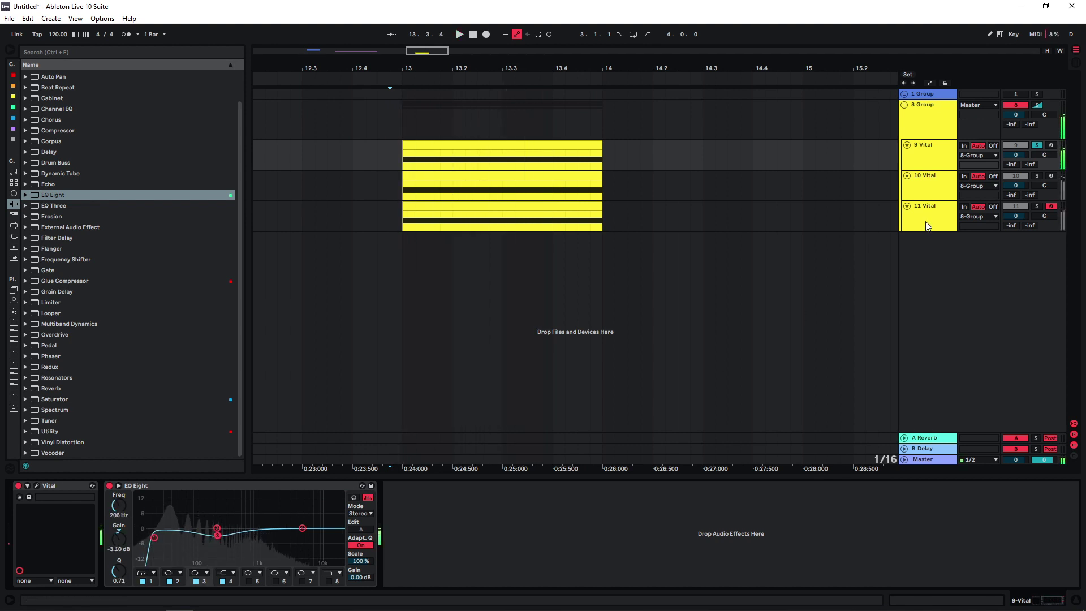
# Step: Solo 10 Vital and add an EQ Eight with band 1 as a steep low cut and band 2 at 43.5 Hz, -6.57 dB
pyautogui.click(1036, 175)
pyautogui.click(400, 202)
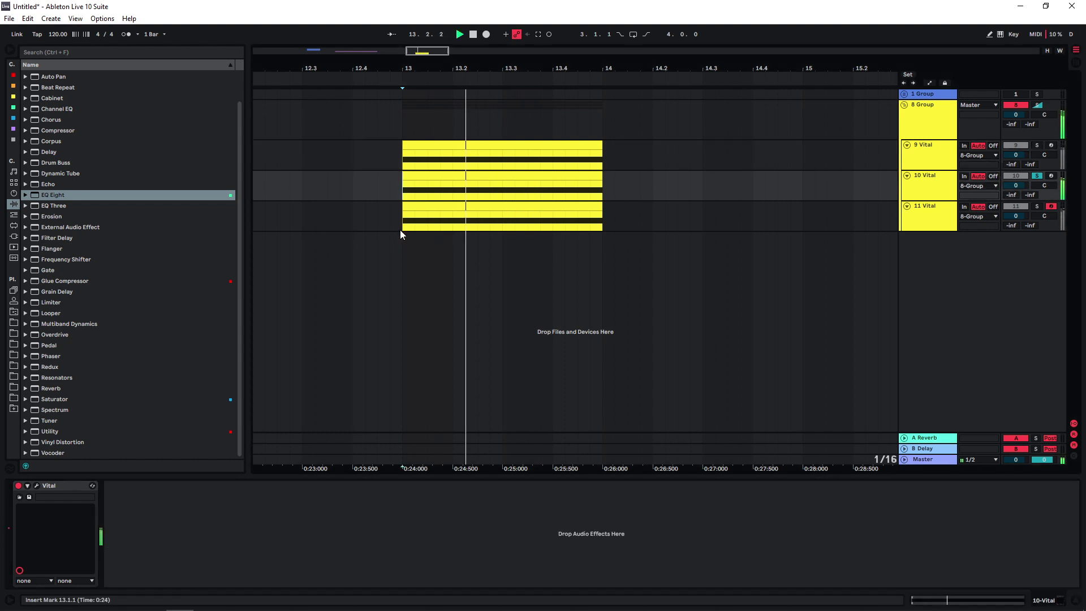
pyautogui.press('space')
pyautogui.doubleClick(203, 195)
pyautogui.moveTo(218, 529); pyautogui.dragTo(176, 543)
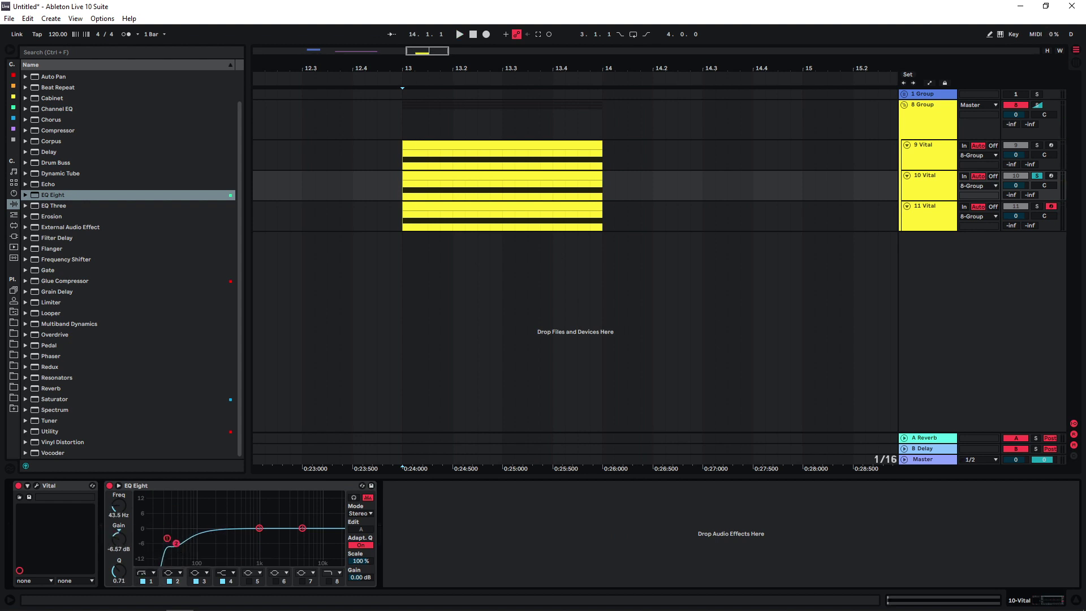
# Step: Set band 3 of the 10 Vital EQ to 297 Hz at -4.34 dB and audition the track
pyautogui.press('space')
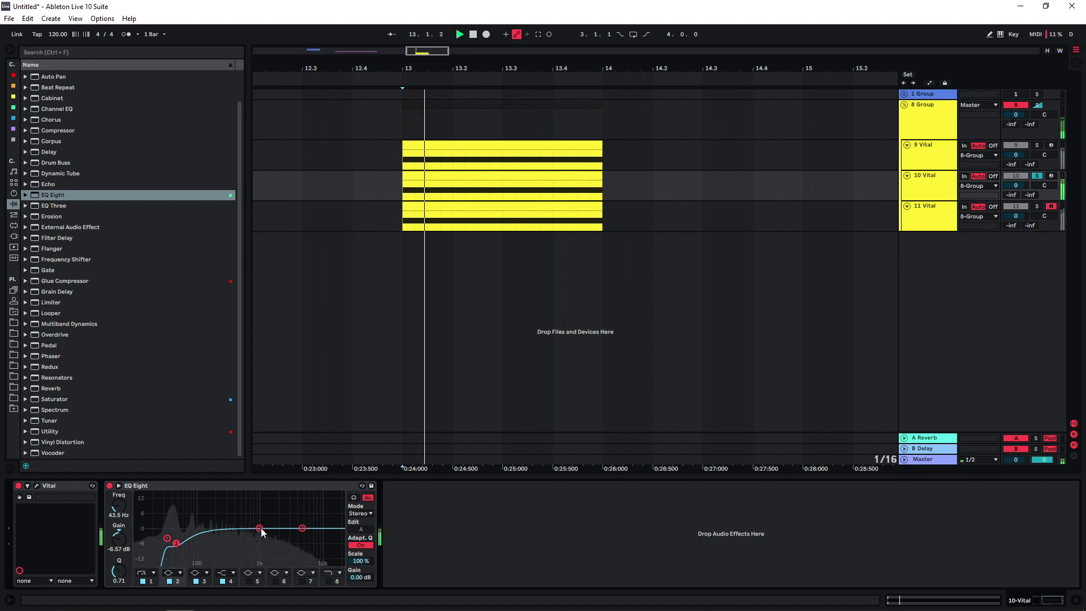
pyautogui.press('space')
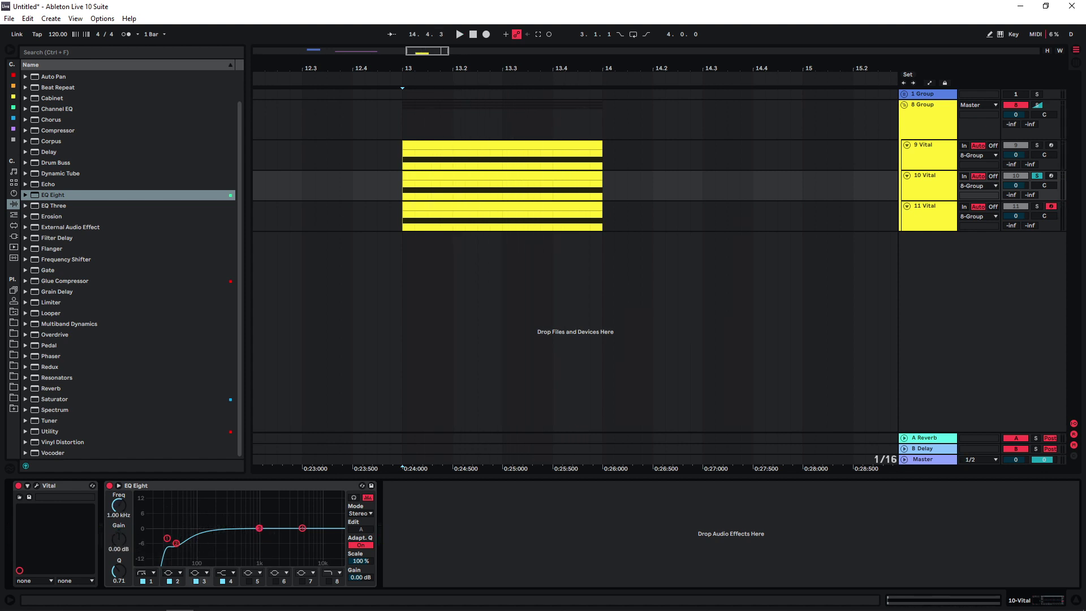
pyautogui.moveTo(258, 530); pyautogui.dragTo(227, 538)
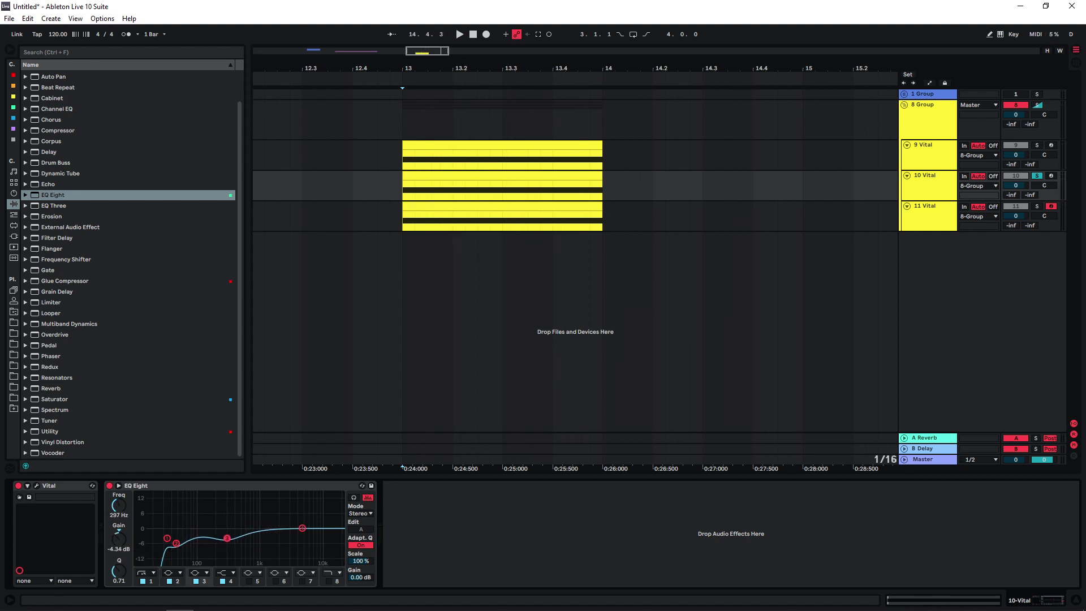
pyautogui.press('space')
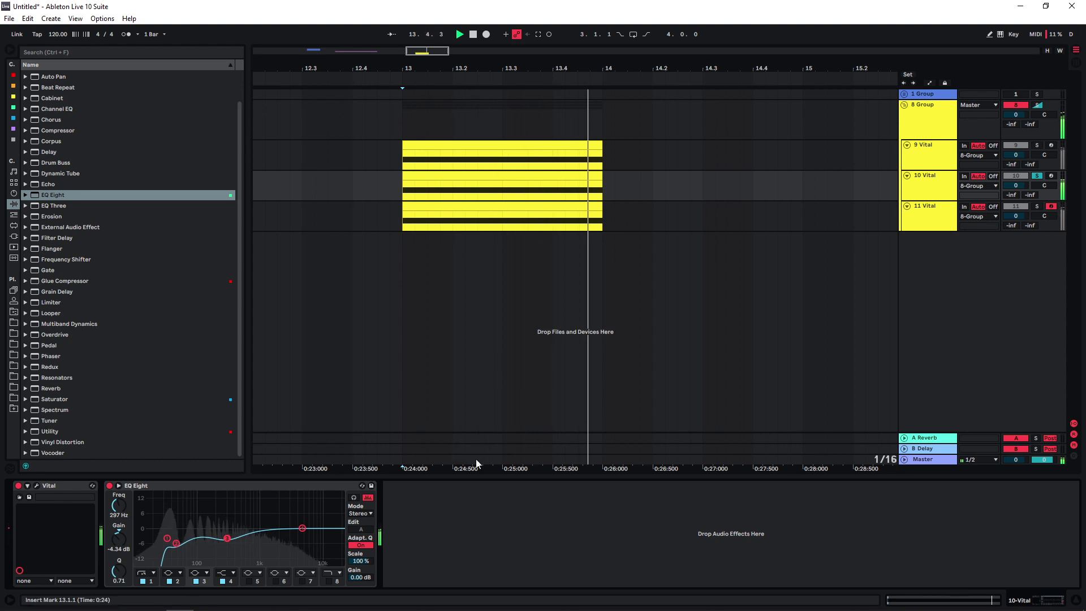
pyautogui.press('space')
# Step: Solo the 11 Vital track, audition it and add an EQ Eight to it
pyautogui.click(853, 224)
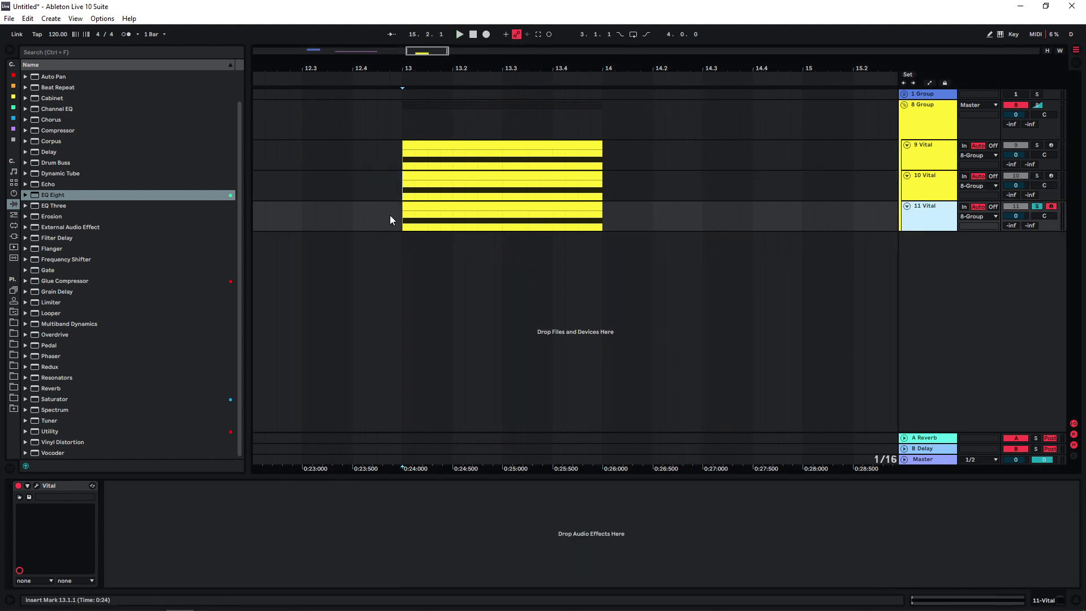
pyautogui.press('space')
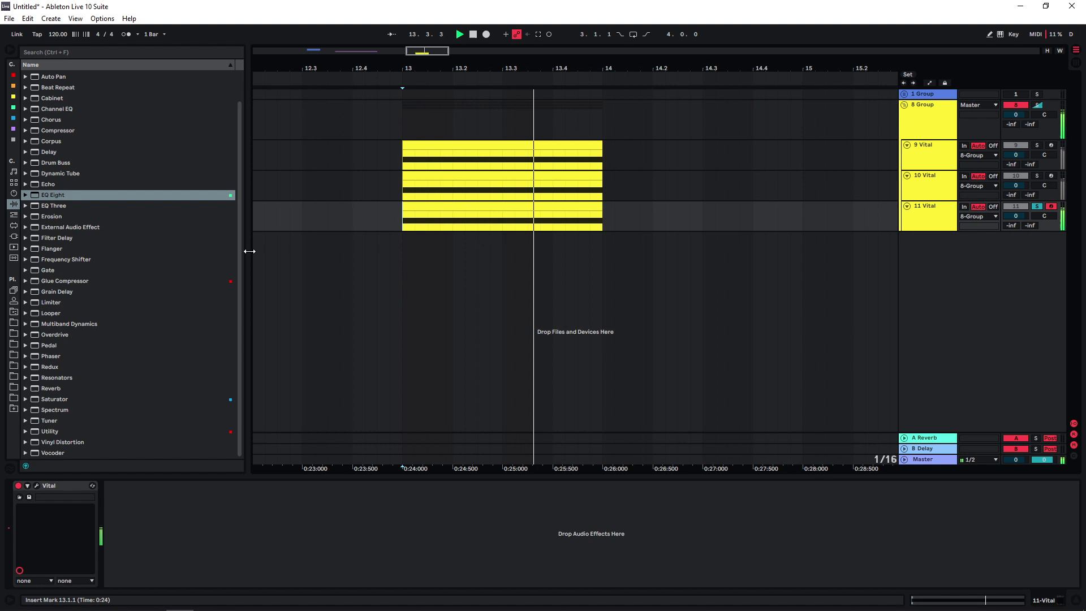
pyautogui.doubleClick(45, 195)
pyautogui.press('space')
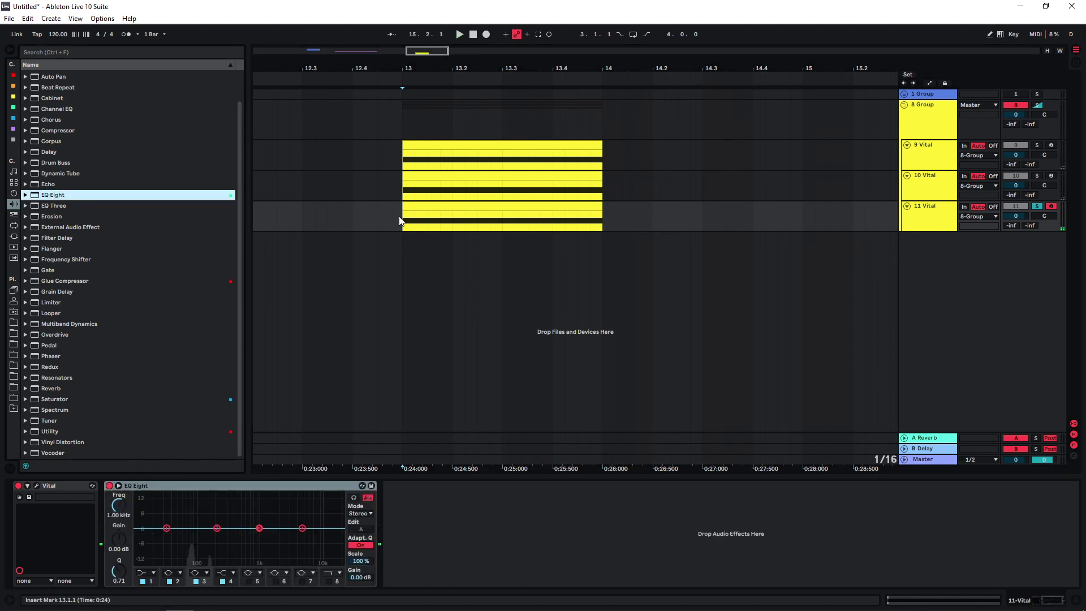
# Step: On the 11 Vital EQ, make band 1 a steep low cut, boost the band 4 high shelf, and audition the track
pyautogui.click(147, 574)
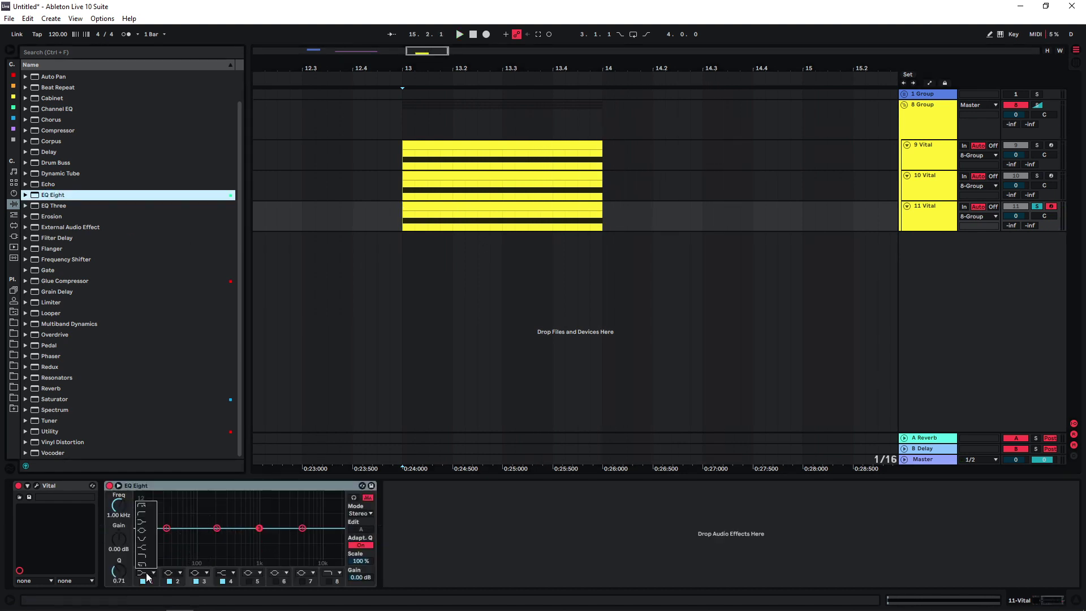
pyautogui.click(146, 505)
pyautogui.moveTo(302, 528); pyautogui.dragTo(274, 515)
pyautogui.press('space')
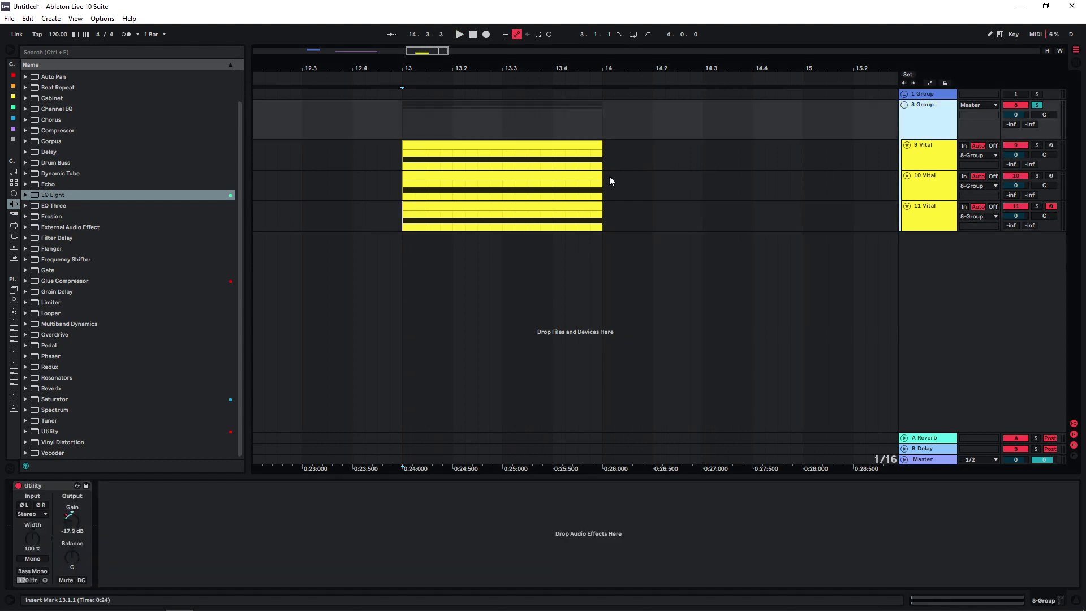
# Step: Audition the 8 Group and insert a Glue Compressor before its Utility, with threshold -4.76 dB, makeup 2.54 dB and soft clip on
pyautogui.click(426, 198)
pyautogui.press('space')
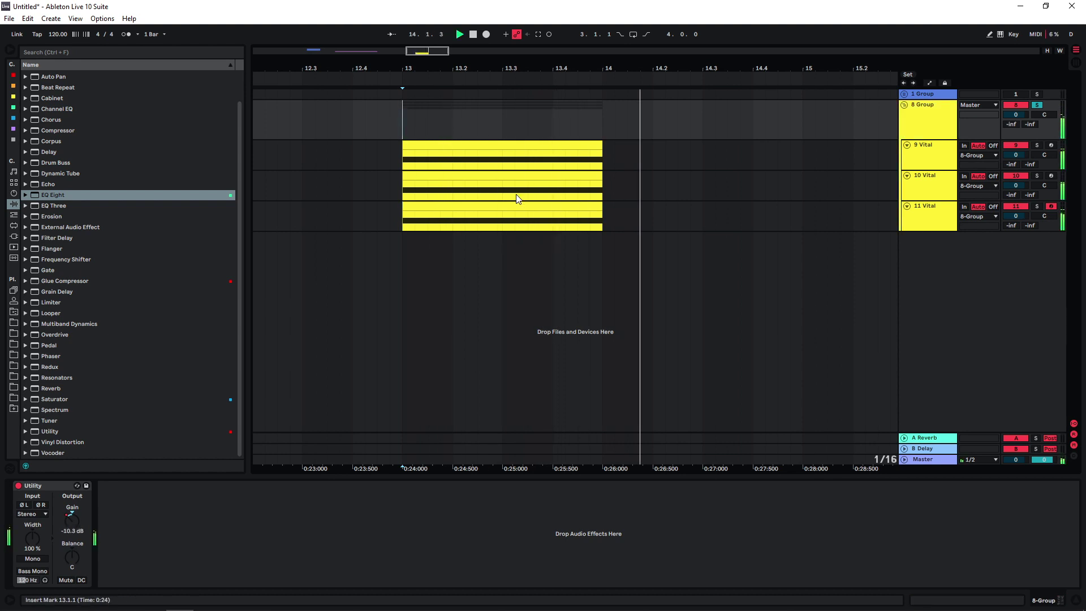
pyautogui.press('space')
pyautogui.moveTo(65, 280); pyautogui.dragTo(33, 526)
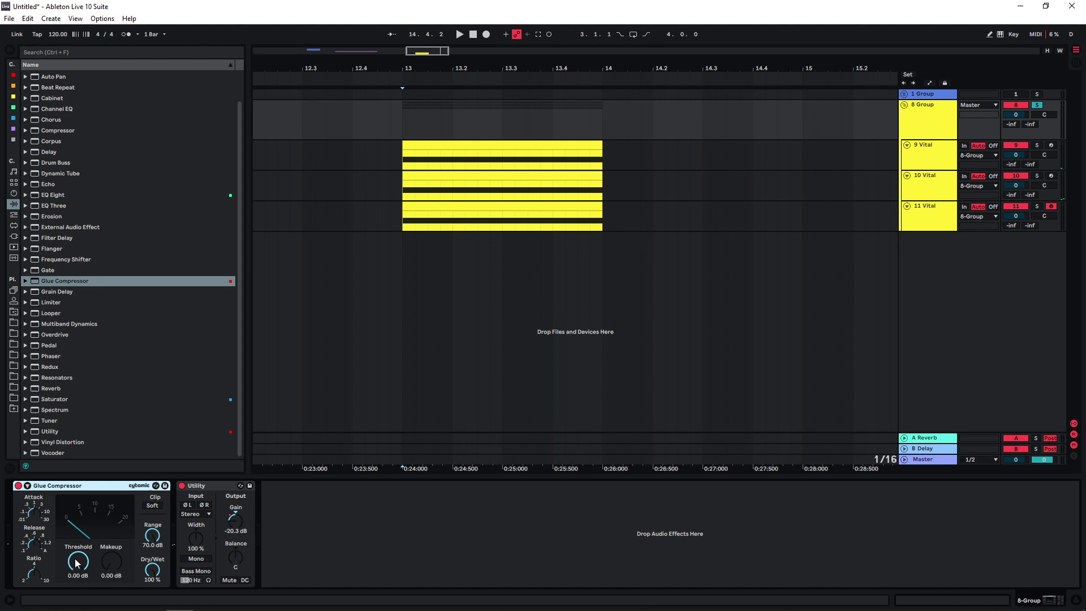
pyautogui.press('space')
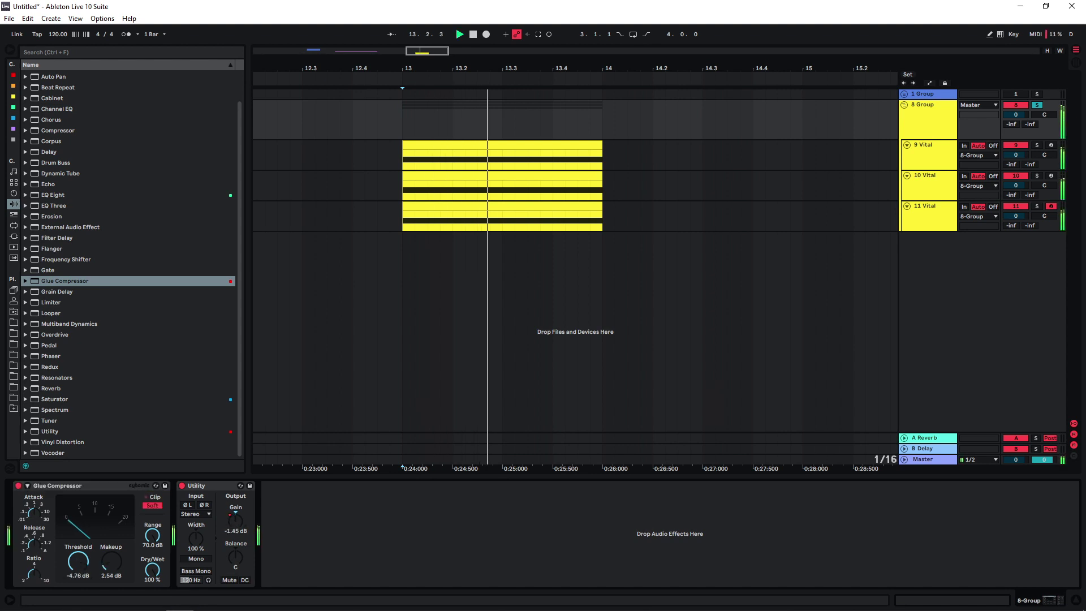
pyautogui.press('space')
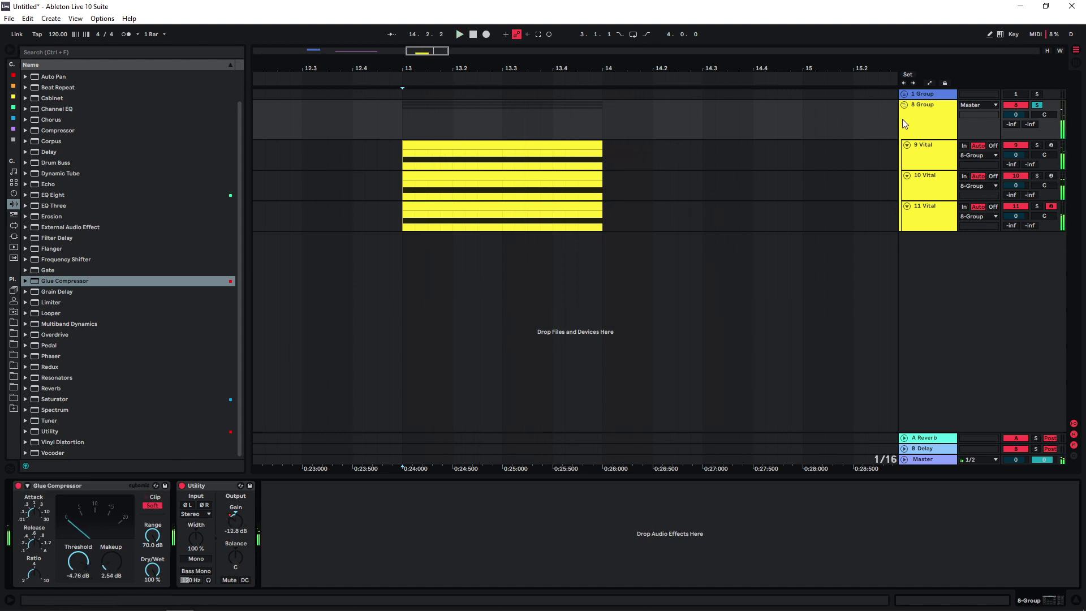
# Step: Add an audio track below the 8 Group, arm it and record the group's sound from bar 13
pyautogui.click(904, 106)
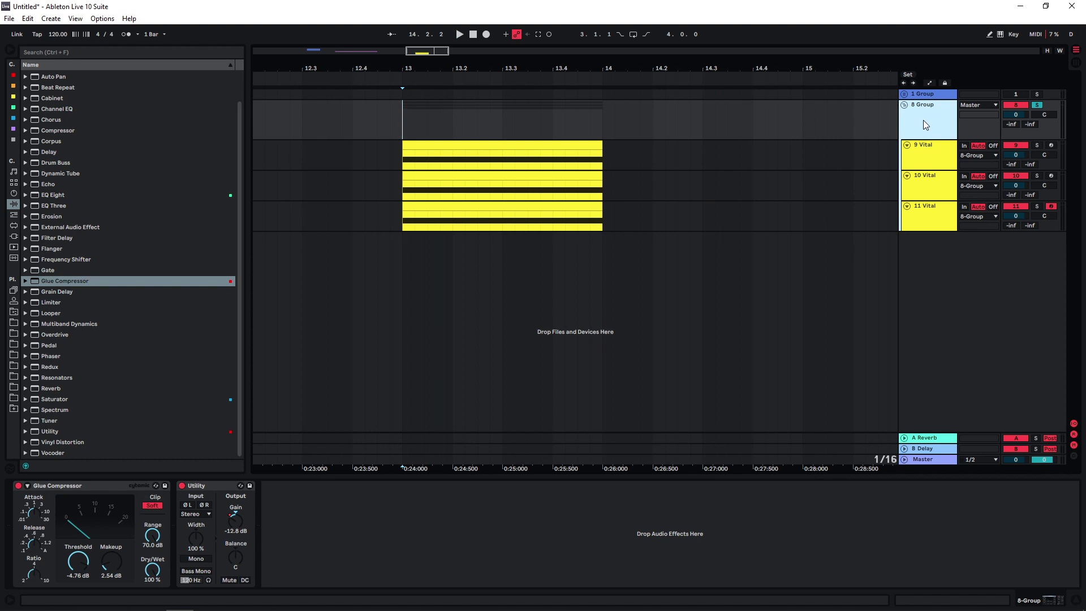
pyautogui.hotkey('ctrl', 't')
pyautogui.click(1051, 237)
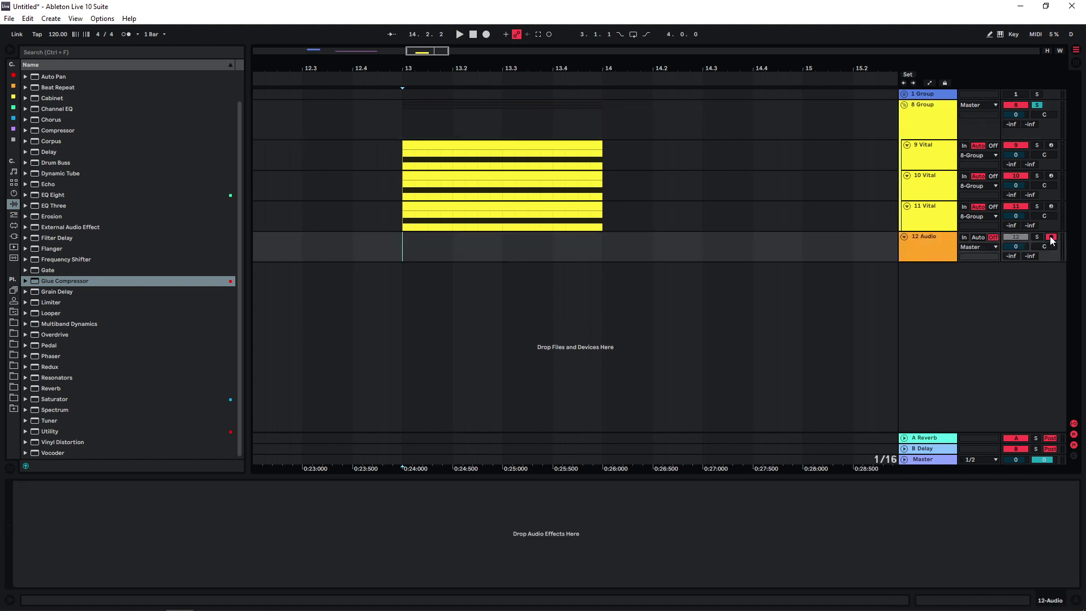
pyautogui.click(399, 136)
pyautogui.press('F9')
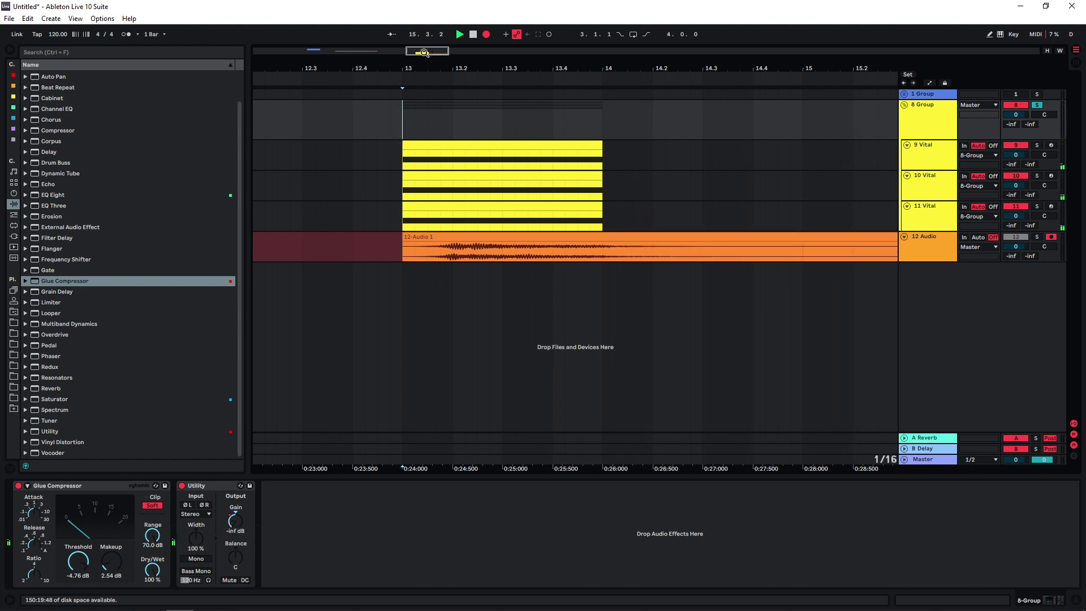
pyautogui.press('space')
# Step: Consolidate the newly recorded clip on the audio track
pyautogui.scroll(-3, 485, 240)
pyautogui.click(485, 240)
pyautogui.hotkey('ctrl', 'j')
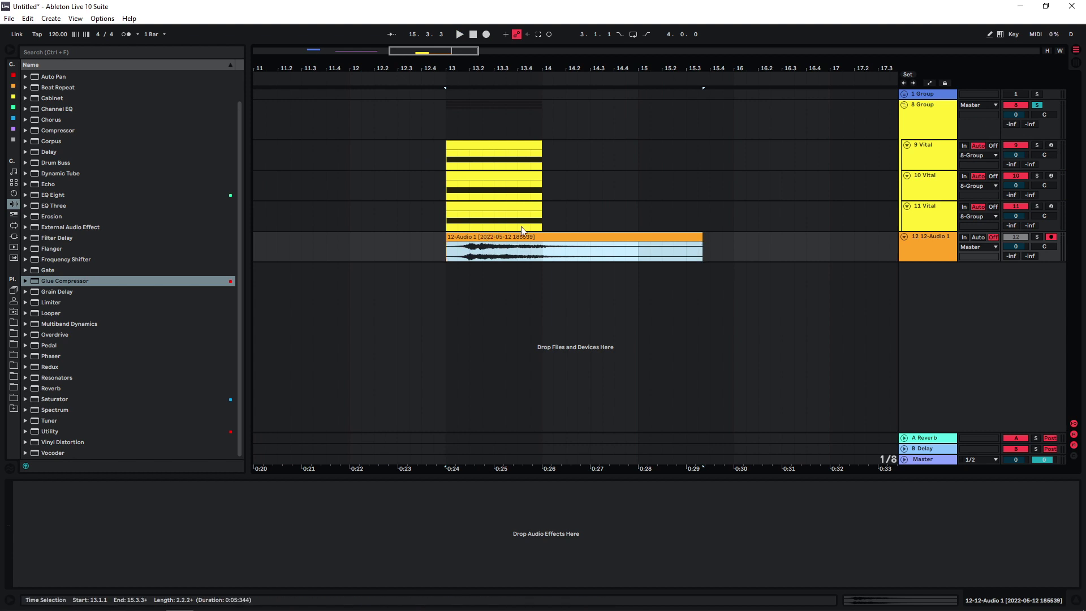
# Step: Move the 11 Vital track out of the 8 Group to below the audio track and arm it
pyautogui.click(924, 239)
pyautogui.click(924, 214)
pyautogui.moveTo(924, 213); pyautogui.dragTo(940, 239)
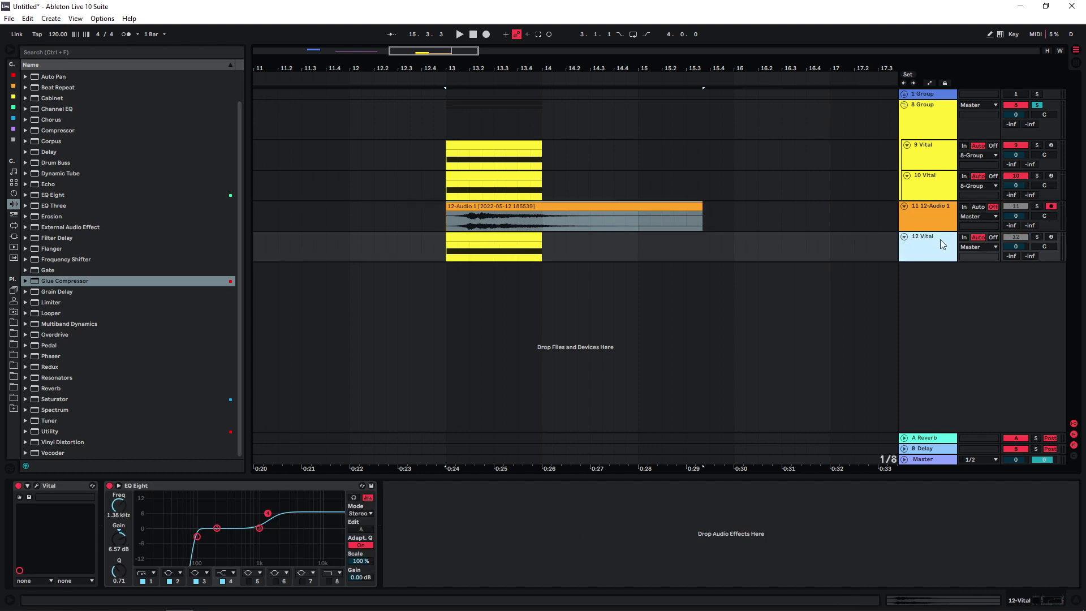
pyautogui.click(1051, 237)
# Step: Unsolo and deactivate the 8 Group, and fold it
pyautogui.click(1037, 105)
pyautogui.click(1015, 105)
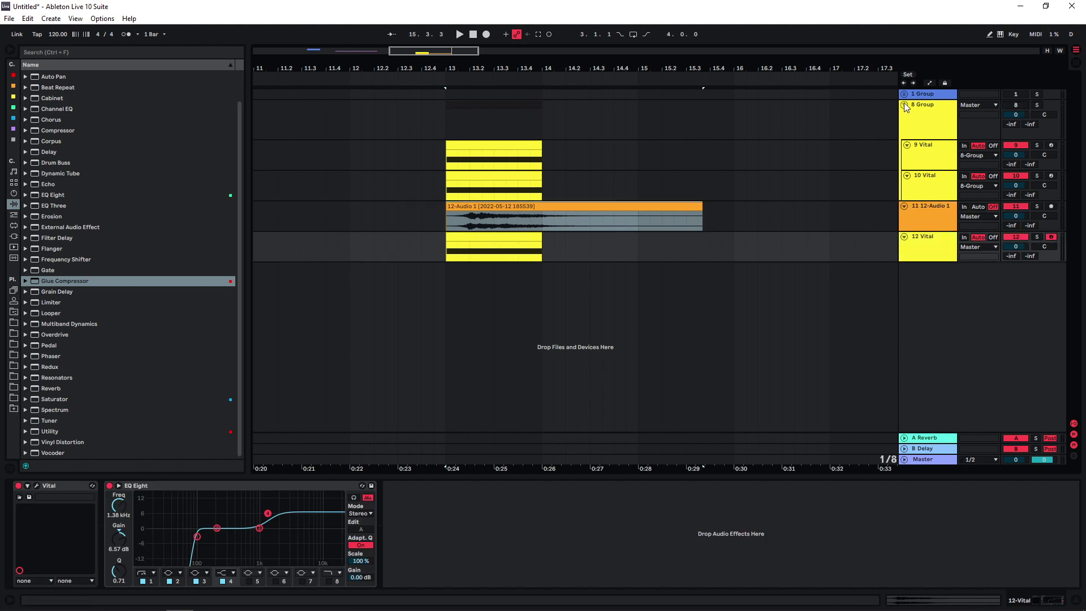
pyautogui.click(905, 106)
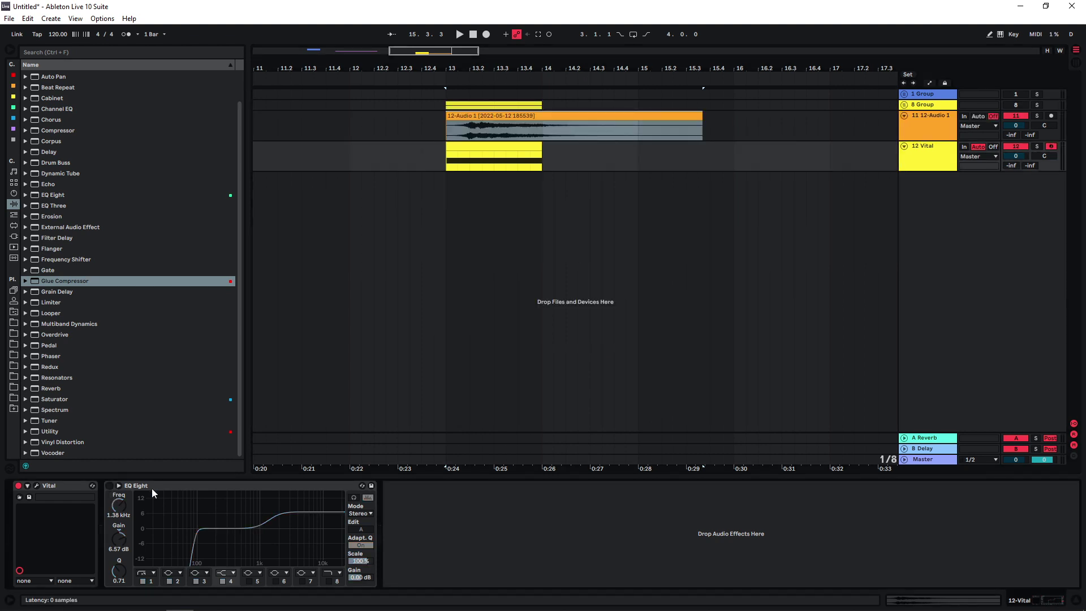
# Step: Bypass the EQ Eight on the 12 Vital track and initialize its Vital preset
pyautogui.click(36, 486)
pyautogui.click(688, 176)
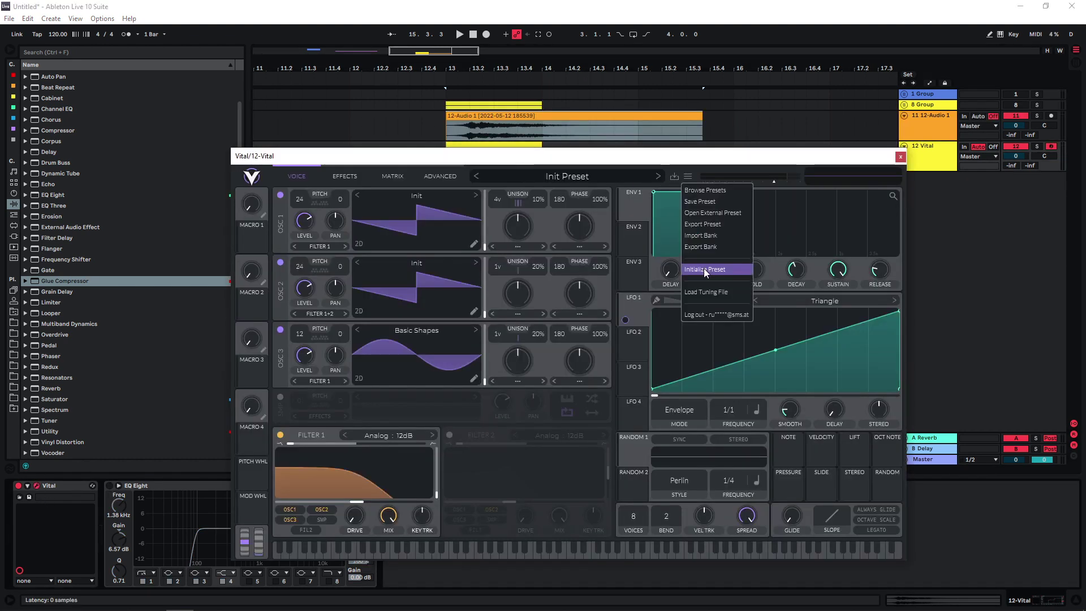
pyautogui.click(703, 269)
pyautogui.moveTo(530, 162); pyautogui.dragTo(534, 198)
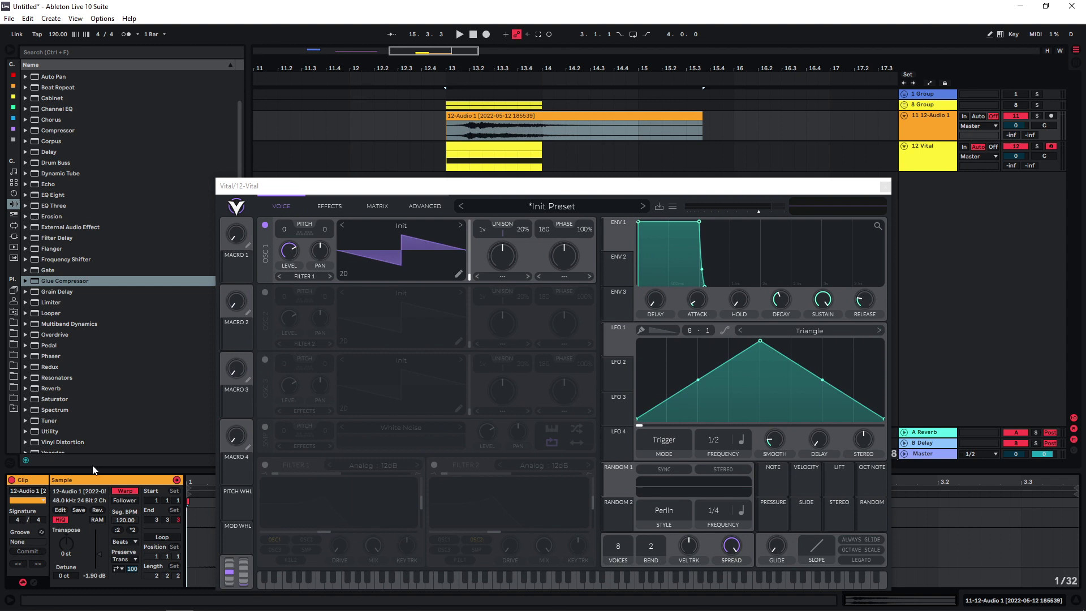
pyautogui.click(76, 497)
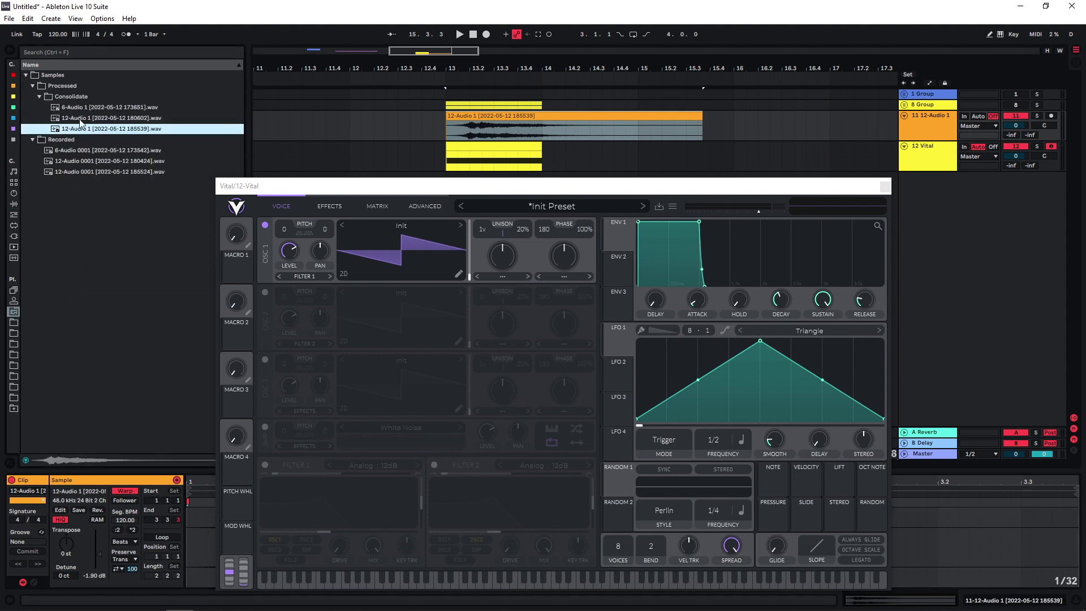
pyautogui.click(264, 427)
pyautogui.click(265, 225)
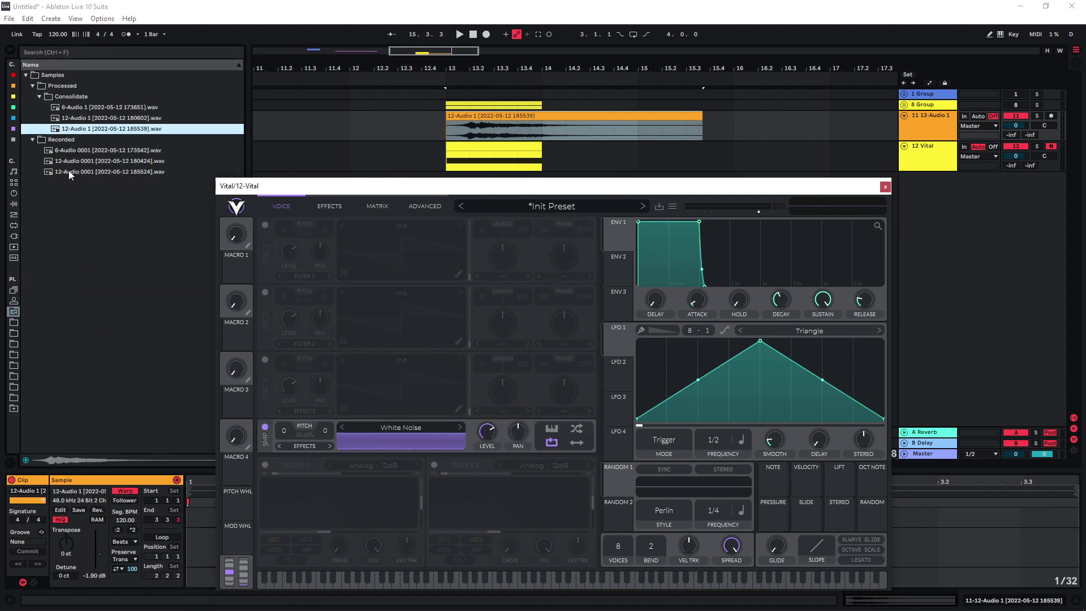
pyautogui.moveTo(72, 171); pyautogui.dragTo(379, 436)
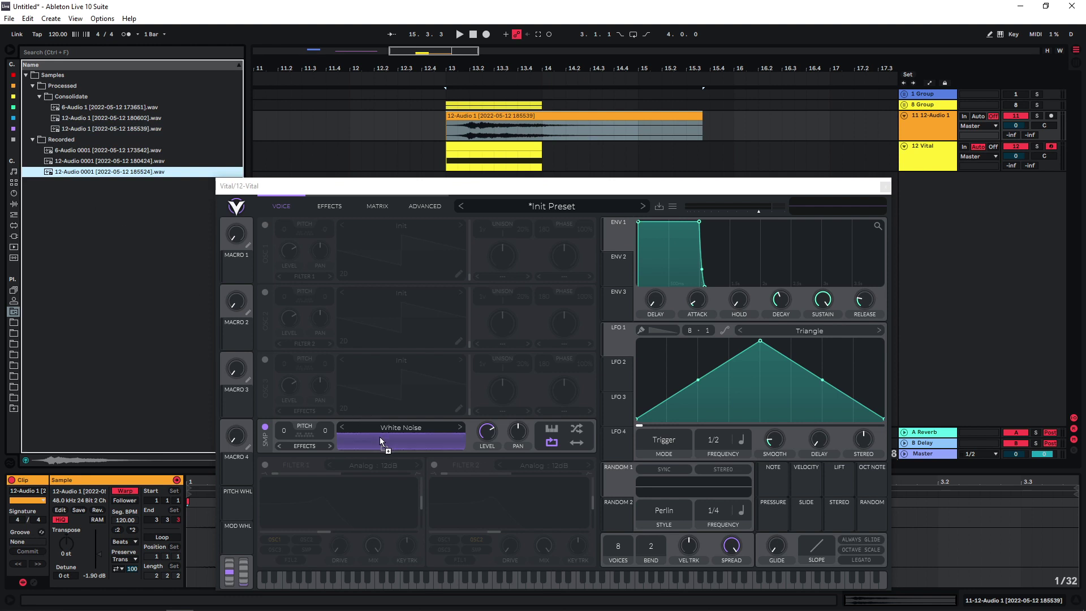
pyautogui.moveTo(720, 192); pyautogui.dragTo(720, 152)
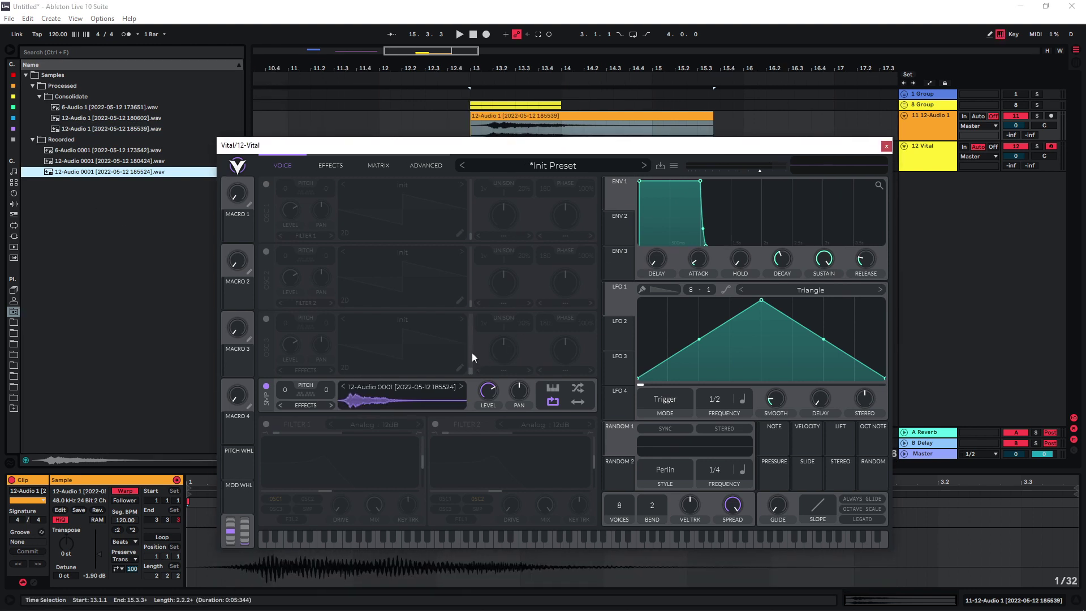
# Step: Audition the sample, assign LFO 1 to the sampler level and lower the base level to zero
pyautogui.press('a')
pyautogui.moveTo(489, 391); pyautogui.dragTo(498, 354)
pyautogui.press('a')
pyautogui.moveTo(617, 298); pyautogui.dragTo(480, 435)
pyautogui.moveTo(489, 412); pyautogui.dragTo(489, 390)
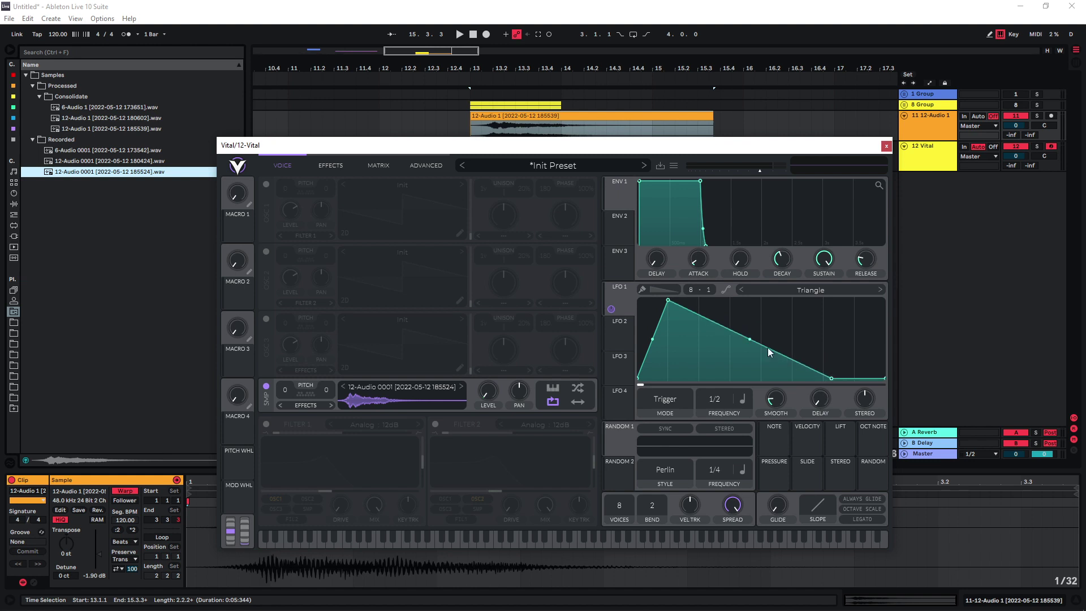
# Step: Set LFO 1 to Envelope mode at 2/1, remove its extra end point and reshape the decay curve
pyautogui.moveTo(749, 339); pyautogui.dragTo(749, 362)
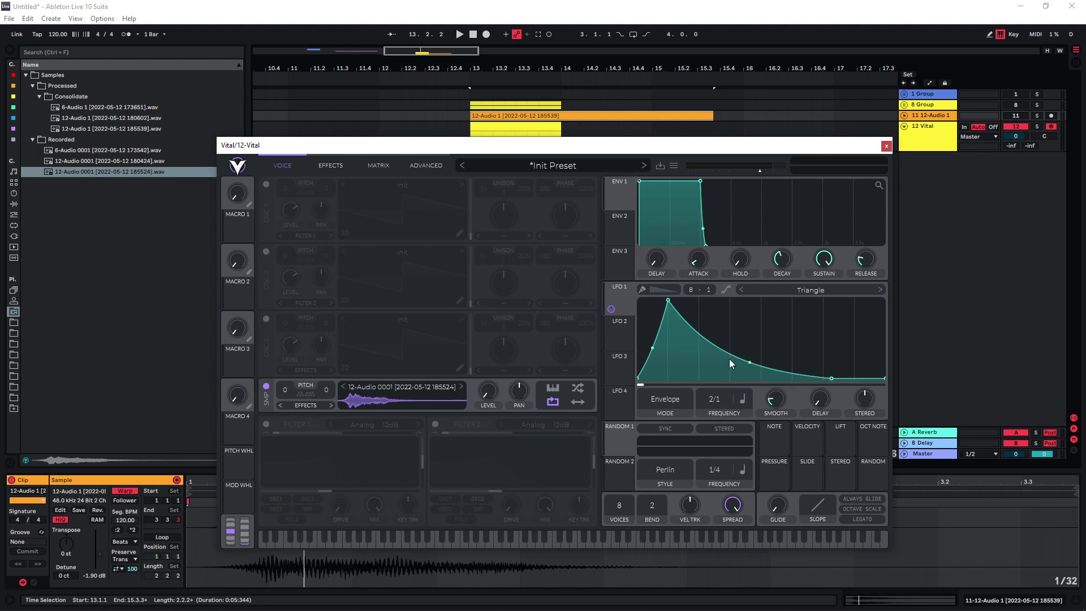
pyautogui.press('a')
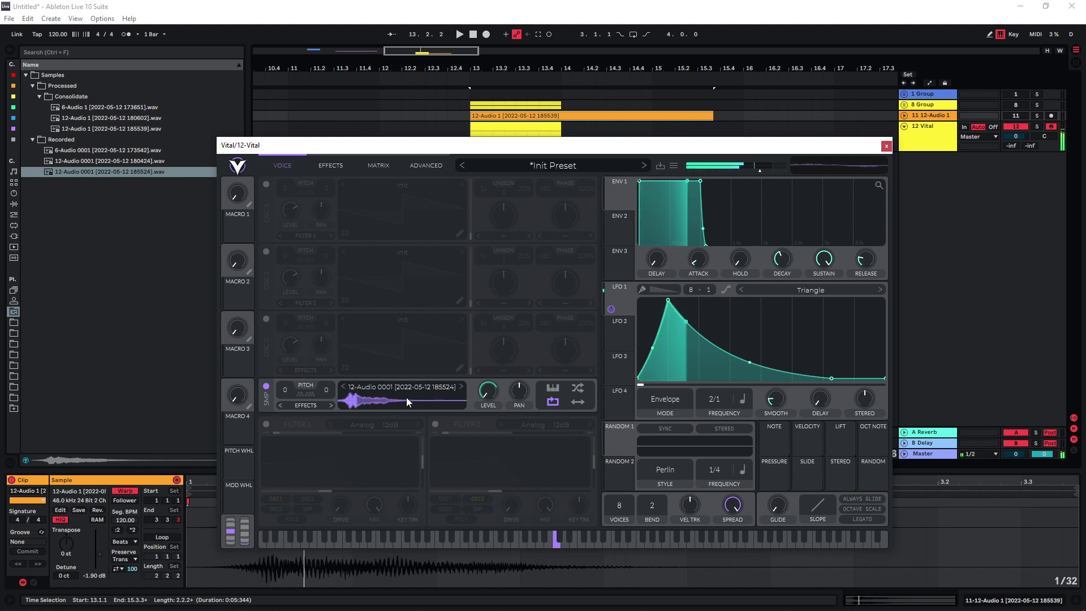
pyautogui.doubleClick(832, 377)
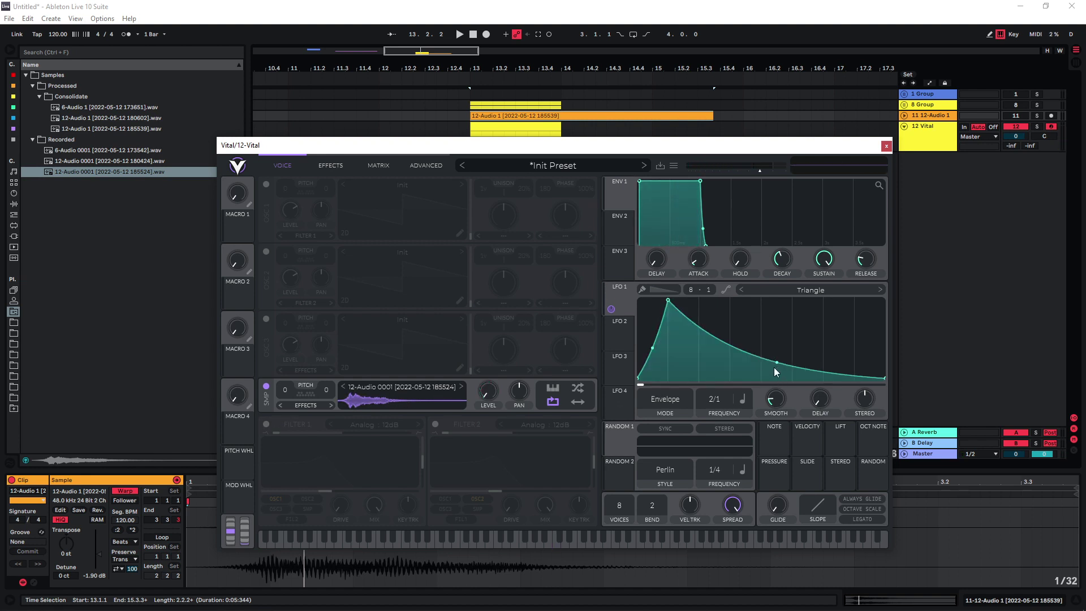
pyautogui.moveTo(777, 367); pyautogui.dragTo(776, 314)
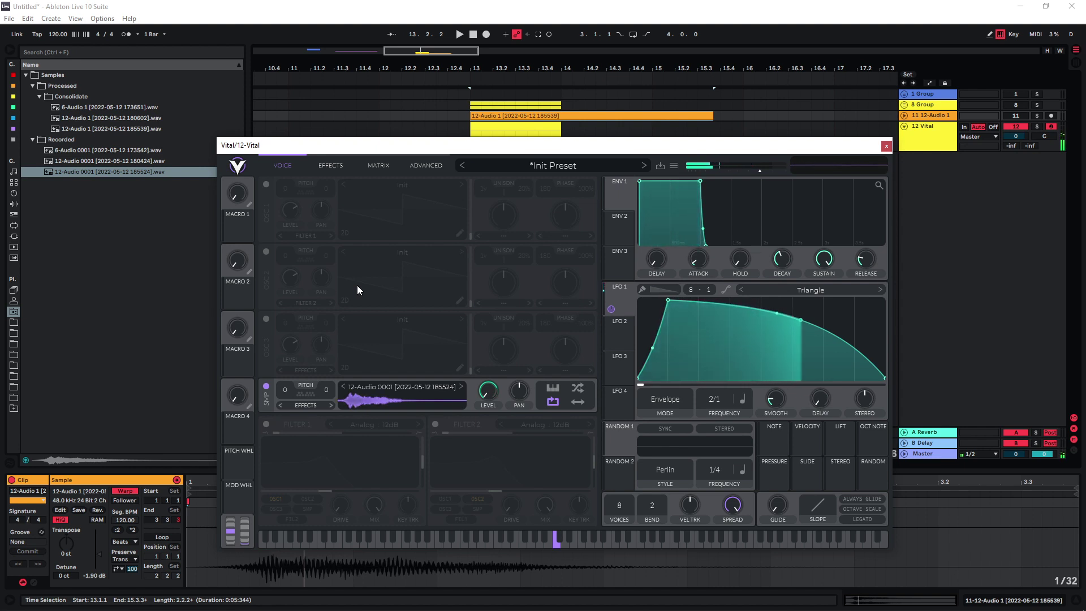
# Step: Assign LFO 1 to the sampler transpose with a small positive amount and audition it with a concave LFO decay
pyautogui.moveTo(611, 308)
pyautogui.moveTo(611, 309); pyautogui.dragTo(282, 393)
pyautogui.moveTo(286, 409)
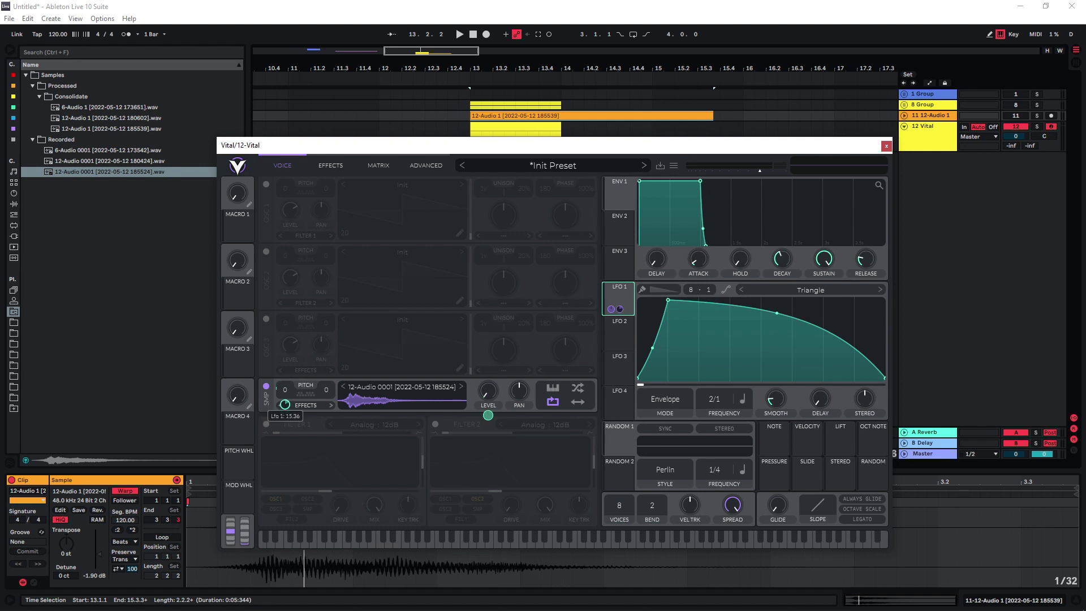
pyautogui.press('a')
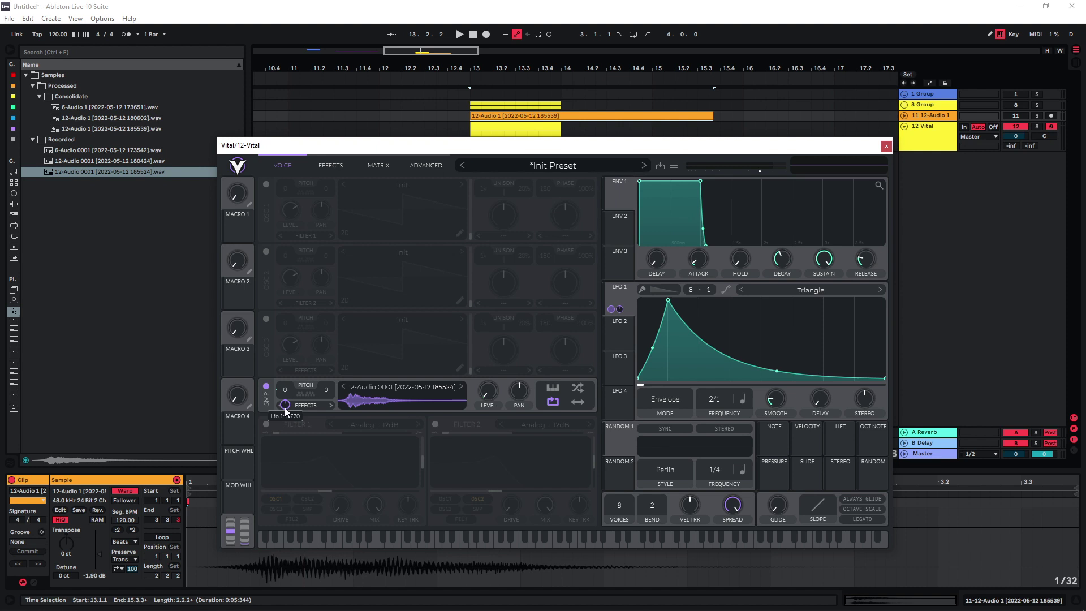
pyautogui.press('a')
# Step: Enable oscillator 1, load the Basic Shapes wavetable and lower the oscillator's level to zero
pyautogui.click(266, 183)
pyautogui.click(415, 186)
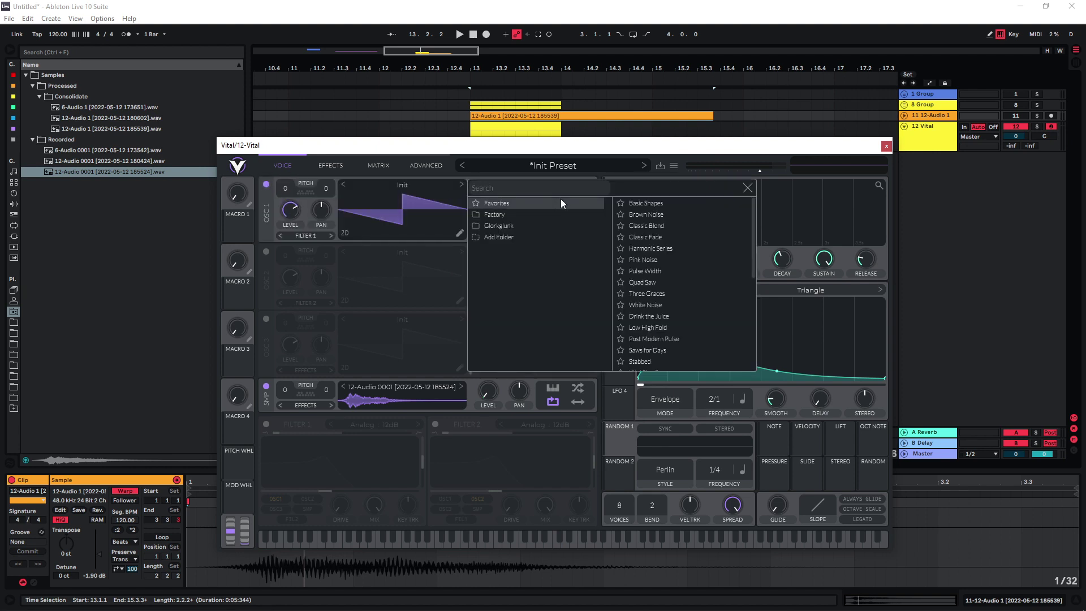
pyautogui.click(644, 203)
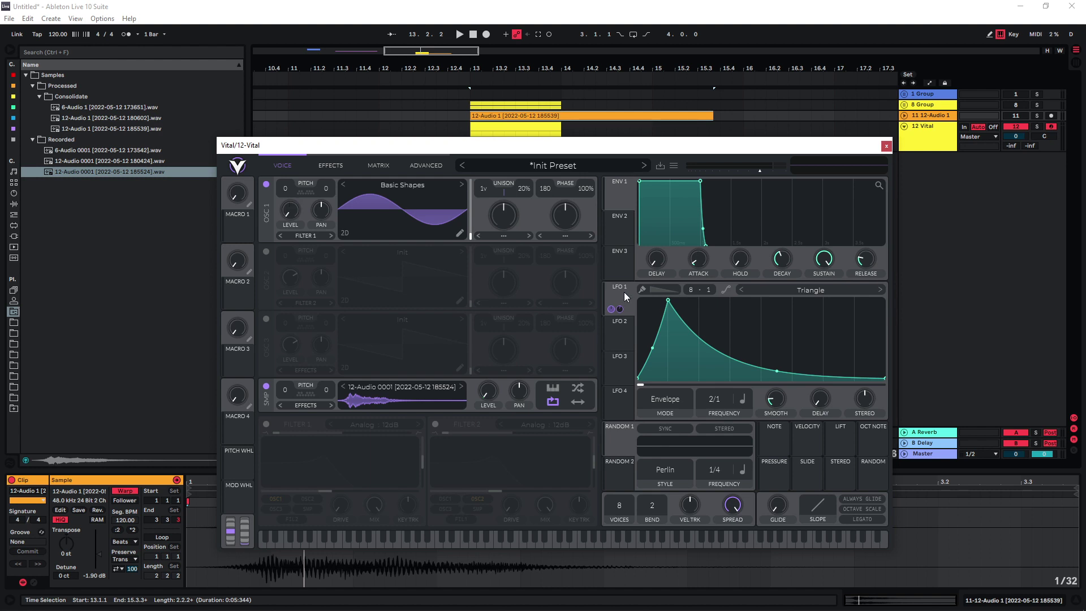
# Step: Assign LFO 1 to both the level and the transpose of oscillator 1
pyautogui.moveTo(619, 298); pyautogui.dragTo(290, 210)
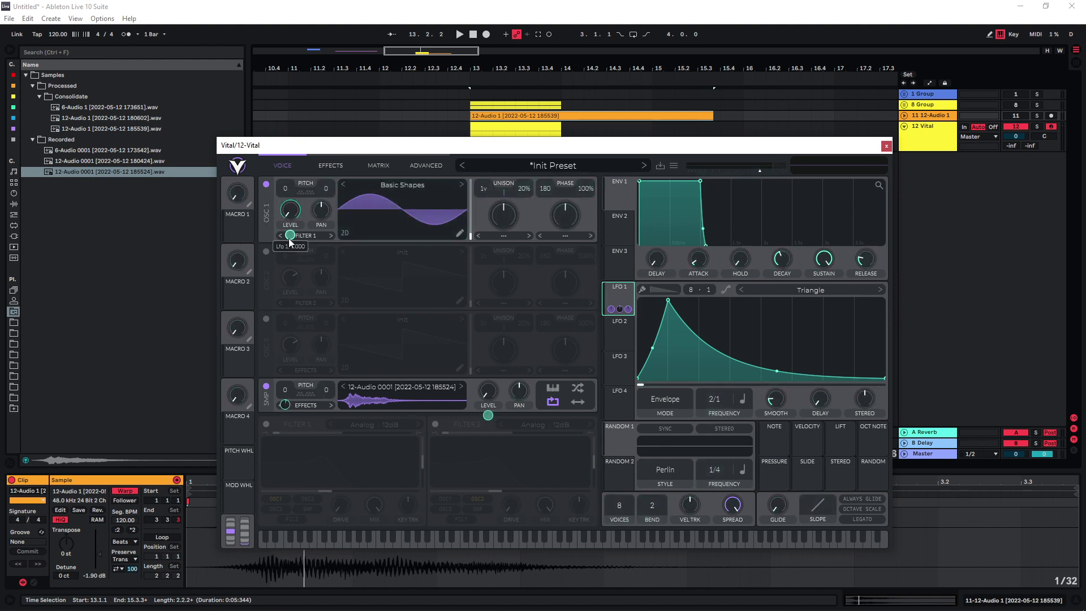
pyautogui.moveTo(617, 288); pyautogui.dragTo(285, 204)
pyautogui.moveTo(287, 207)
# Step: Turn off the sampler and transpose oscillator 1 down to -36 semitones while auditioning it
pyautogui.click(265, 386)
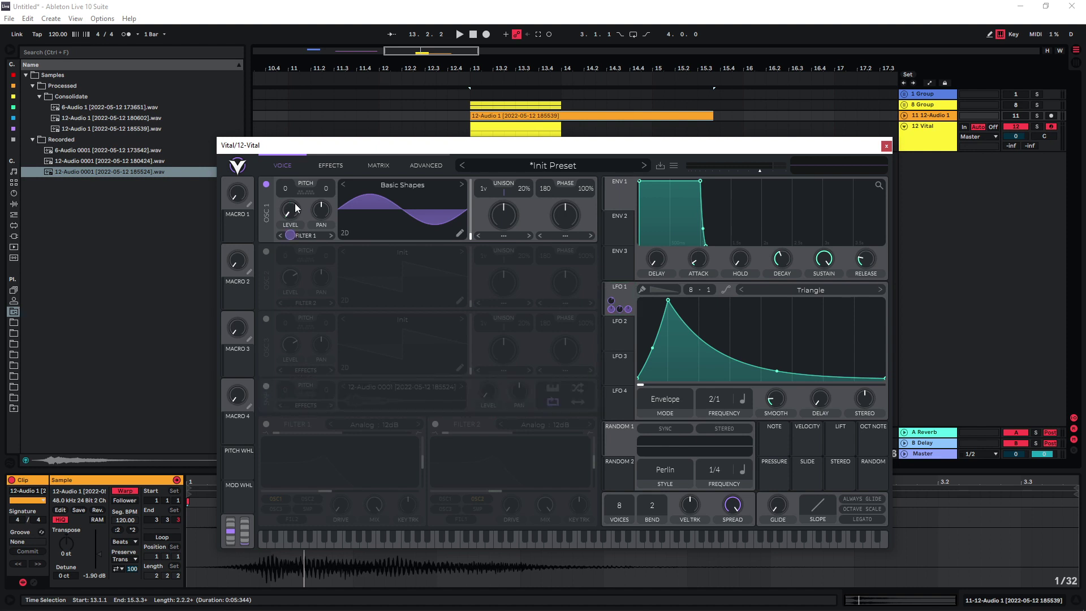
pyautogui.moveTo(288, 189); pyautogui.dragTo(293, 387)
pyautogui.click(310, 532)
pyautogui.press('a')
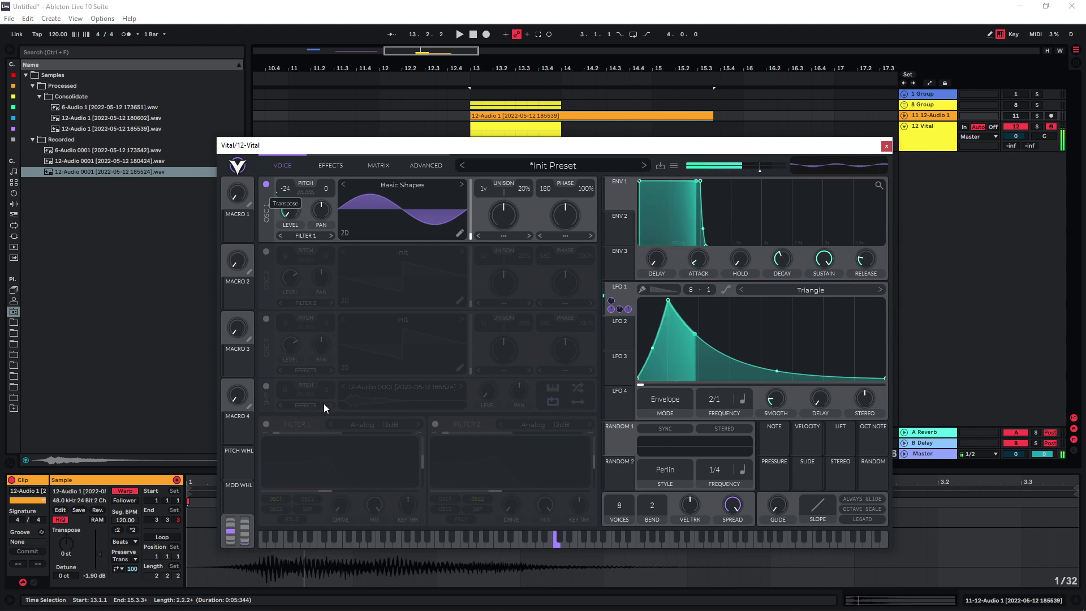
pyautogui.moveTo(324, 403); pyautogui.dragTo(329, 476)
pyautogui.press('a')
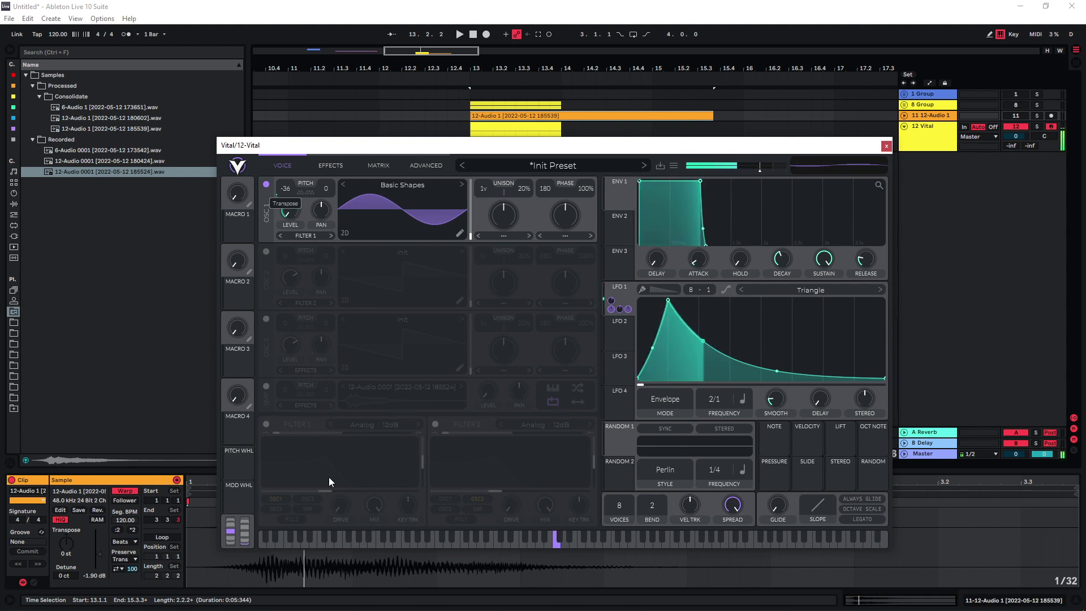
# Step: Re-enable the sampler, set the LFO 1 amount on oscillator 1's level to 0.600 and audition the mix
pyautogui.click(266, 387)
pyautogui.press('a')
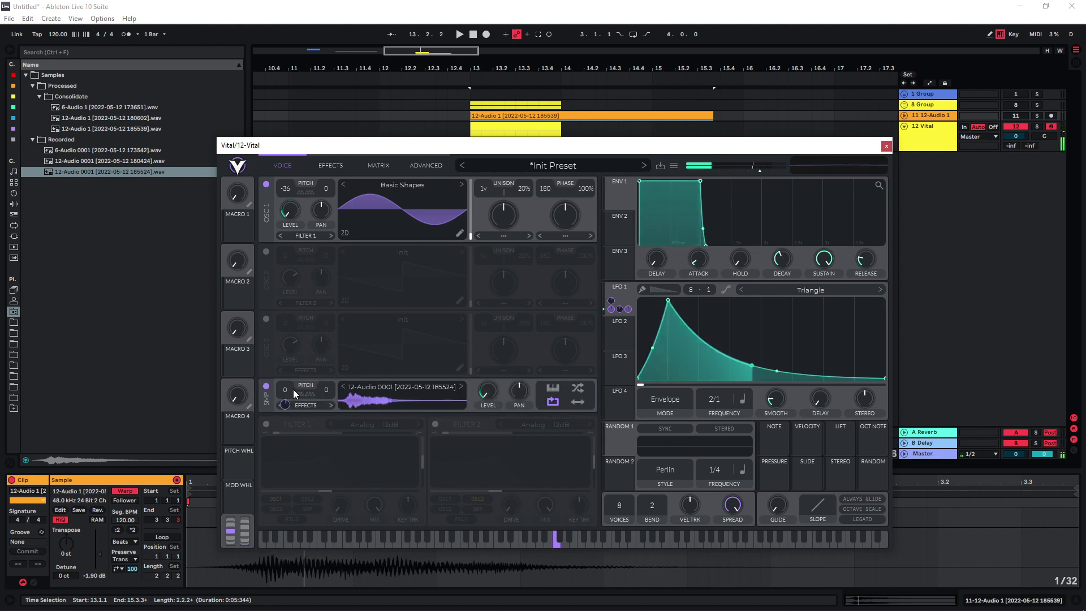
pyautogui.moveTo(290, 235); pyautogui.dragTo(290, 235)
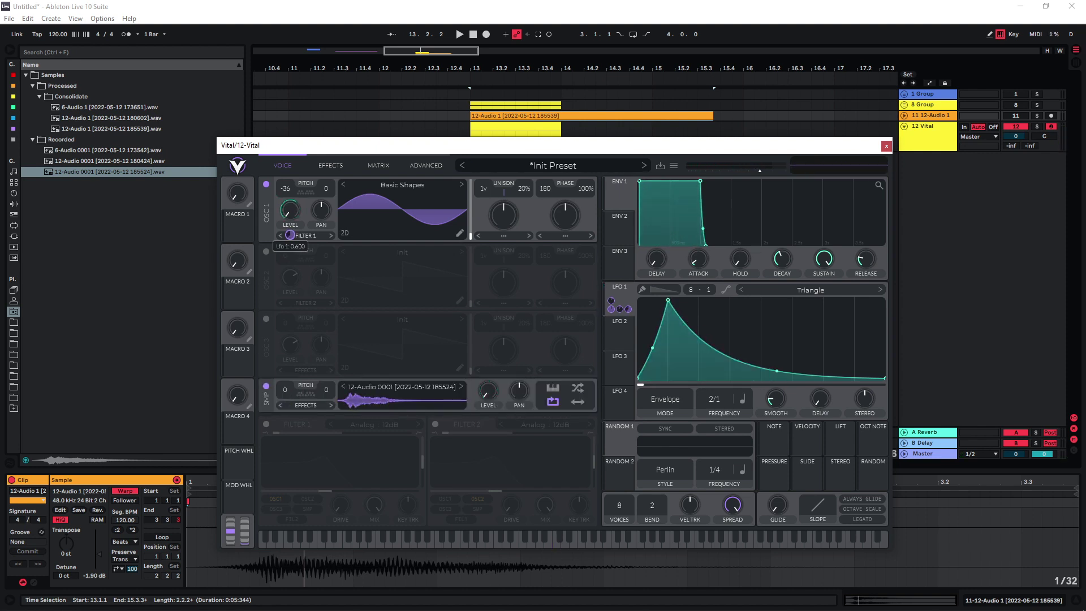
pyautogui.press('a')
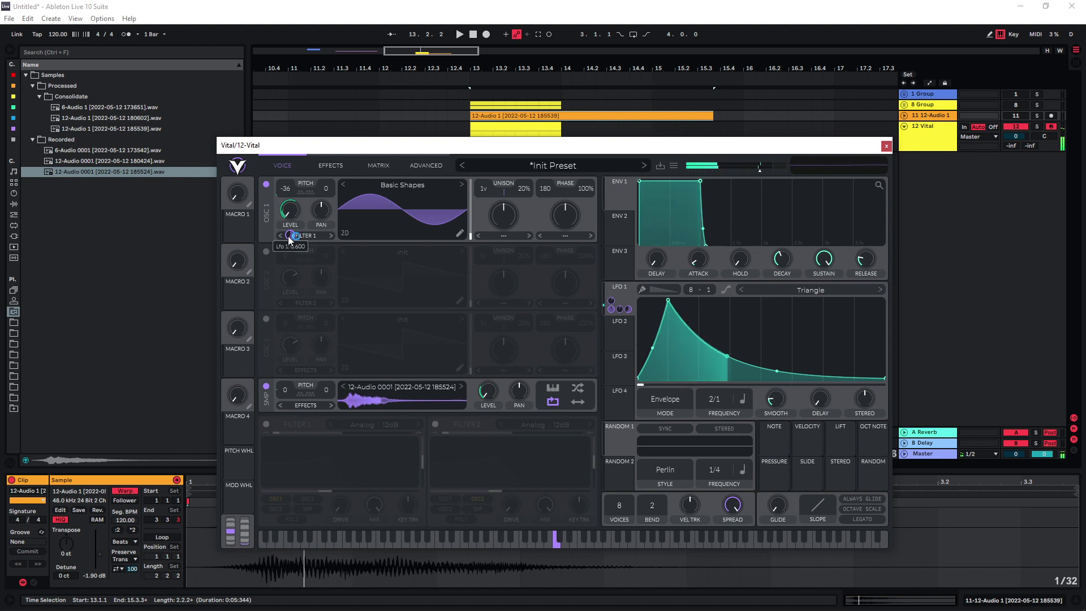
# Step: Assign LFO 2 to the sampler level and switch its frequency unit to seconds
pyautogui.click(609, 343)
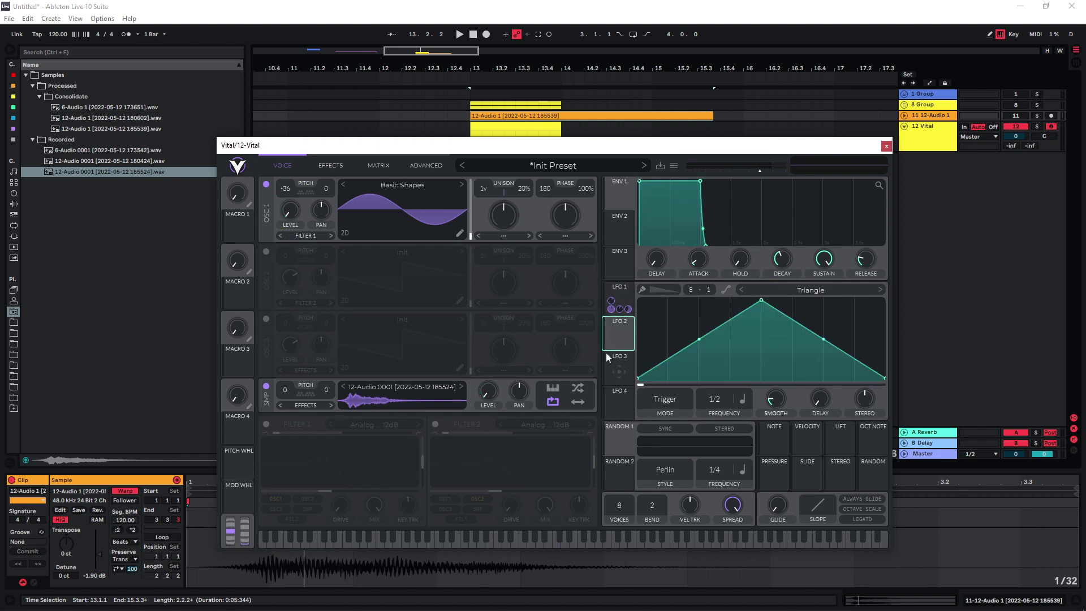
pyautogui.moveTo(621, 329); pyautogui.dragTo(490, 389)
pyautogui.click(740, 400)
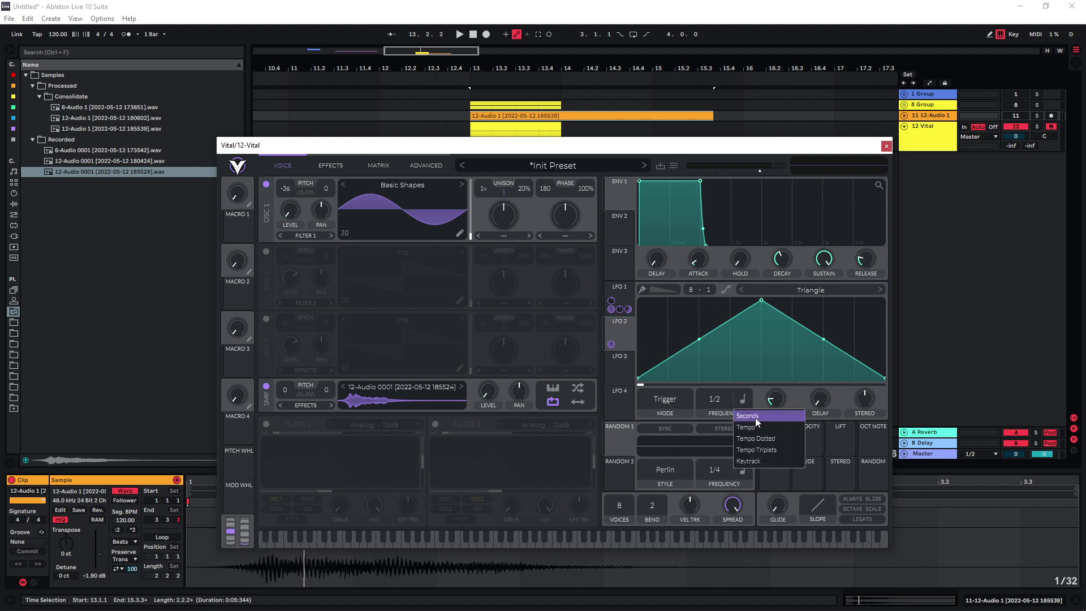
pyautogui.click(755, 418)
# Step: Add a matrix modulation from LFO 1 to LFO 2 Frequency with a small positive amount and audition it
pyautogui.click(378, 165)
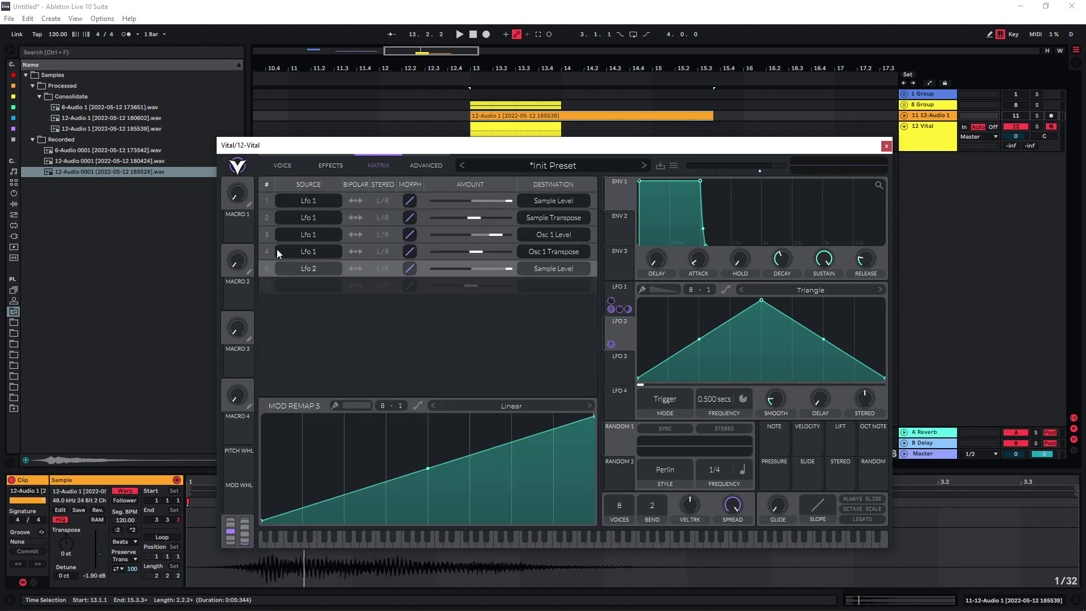
pyautogui.click(312, 292)
pyautogui.click(300, 274)
pyautogui.click(554, 286)
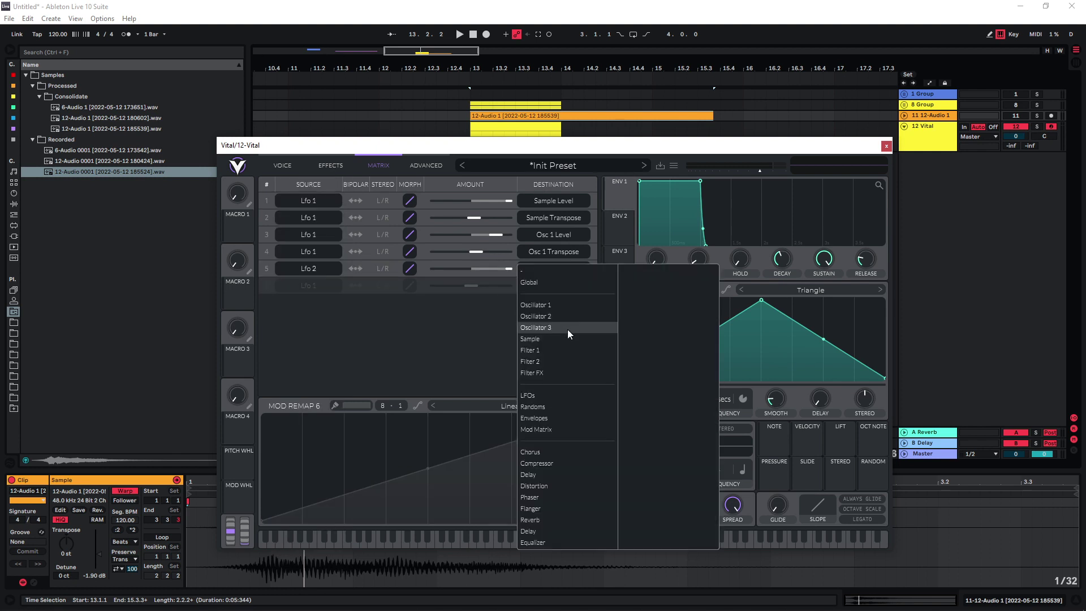
pyautogui.click(529, 395)
pyautogui.click(675, 398)
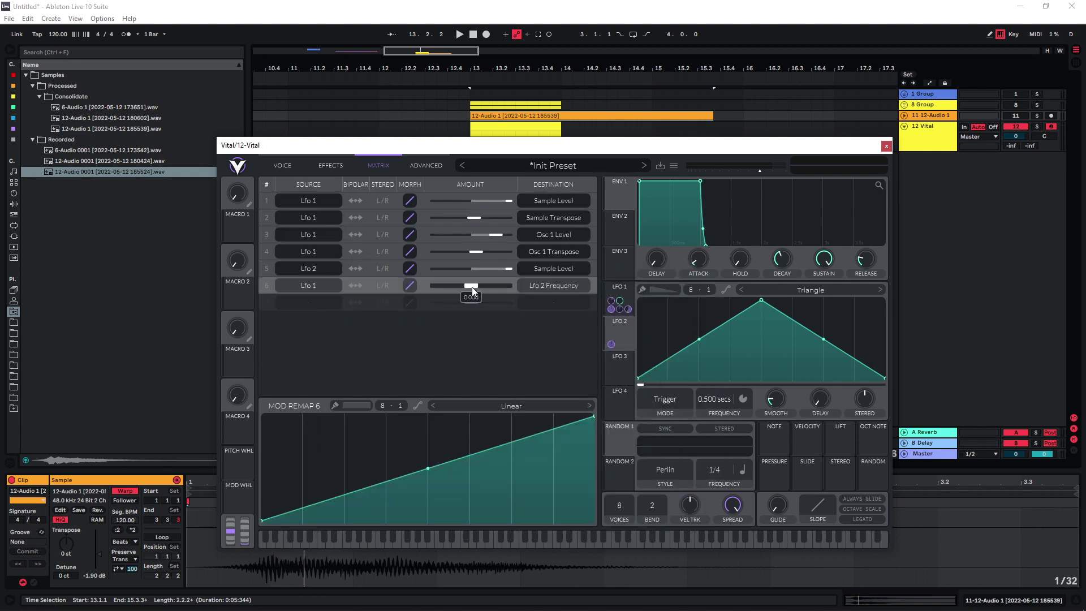
pyautogui.moveTo(474, 287); pyautogui.dragTo(480, 287)
pyautogui.press('a')
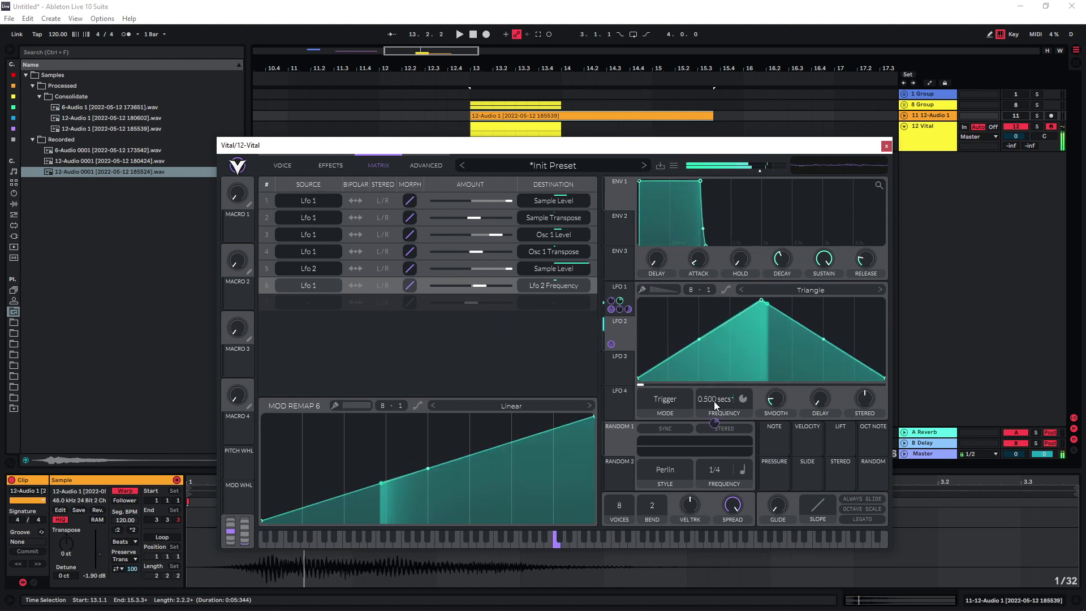
# Step: Return to the voice view, fine-tune LFO 2's frequency in seconds and audition the patch
pyautogui.click(288, 165)
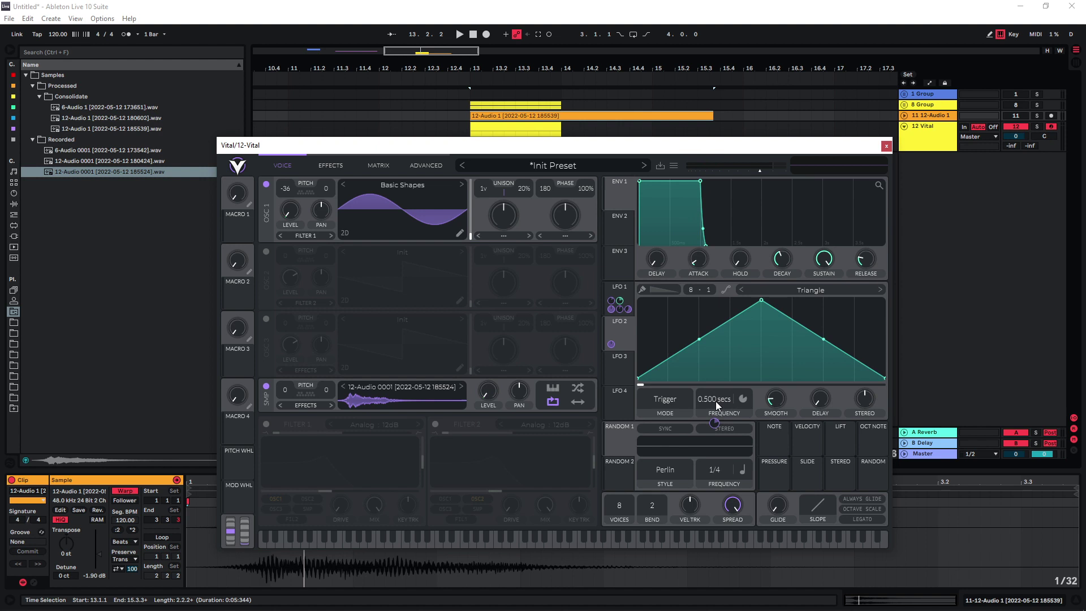
pyautogui.moveTo(715, 402)
pyautogui.mouseDown()
pyautogui.moveTo(717, 388)
pyautogui.moveTo(721, 399)
pyautogui.mouseUp()
pyautogui.press('a')
# Step: Steepen the falling curve of LFO 1's shape after its peak while auditioning the patch
pyautogui.click(618, 300)
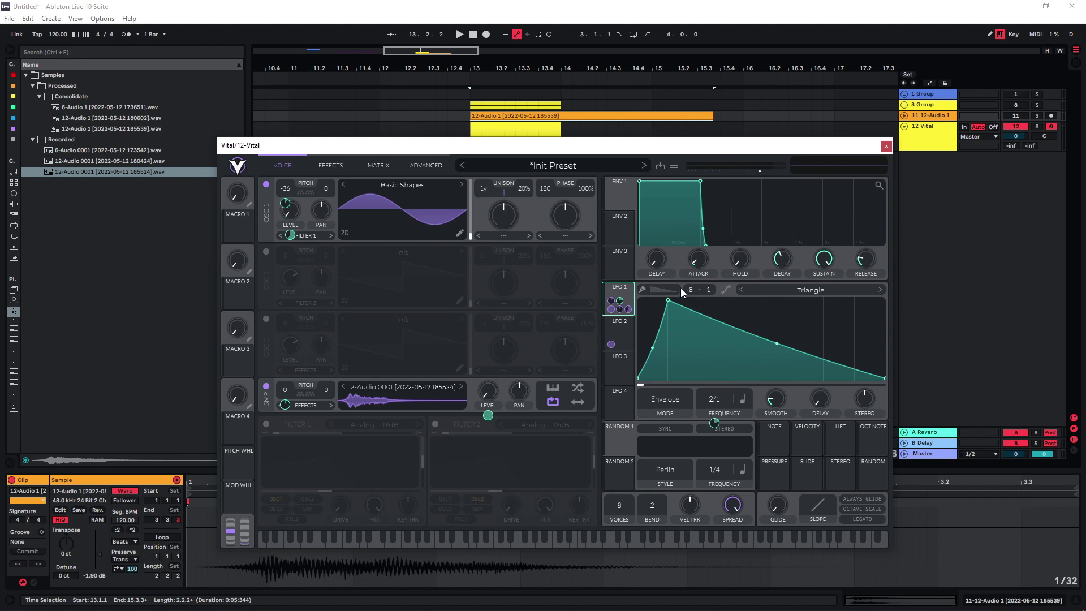
pyautogui.press('a')
pyautogui.moveTo(668, 300)
pyautogui.mouseDown()
pyautogui.moveTo(735, 296)
pyautogui.moveTo(668, 300)
pyautogui.mouseUp()
pyautogui.press('a')
pyautogui.moveTo(776, 342); pyautogui.dragTo(776, 353)
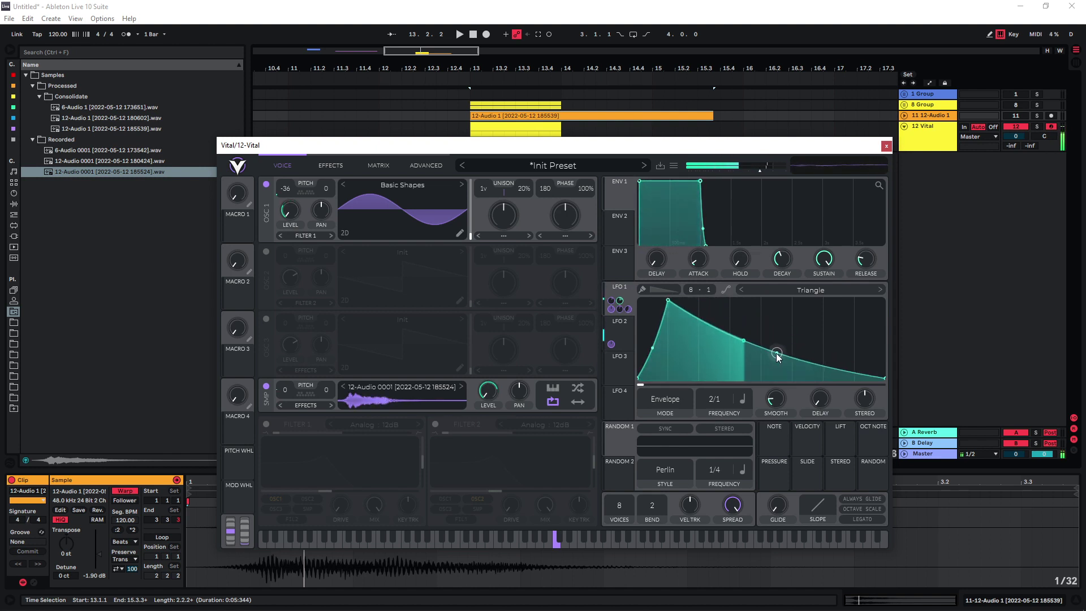
# Step: Enable the compressor and distortion effects and reduce the compressor's mix while auditioning
pyautogui.click(330, 165)
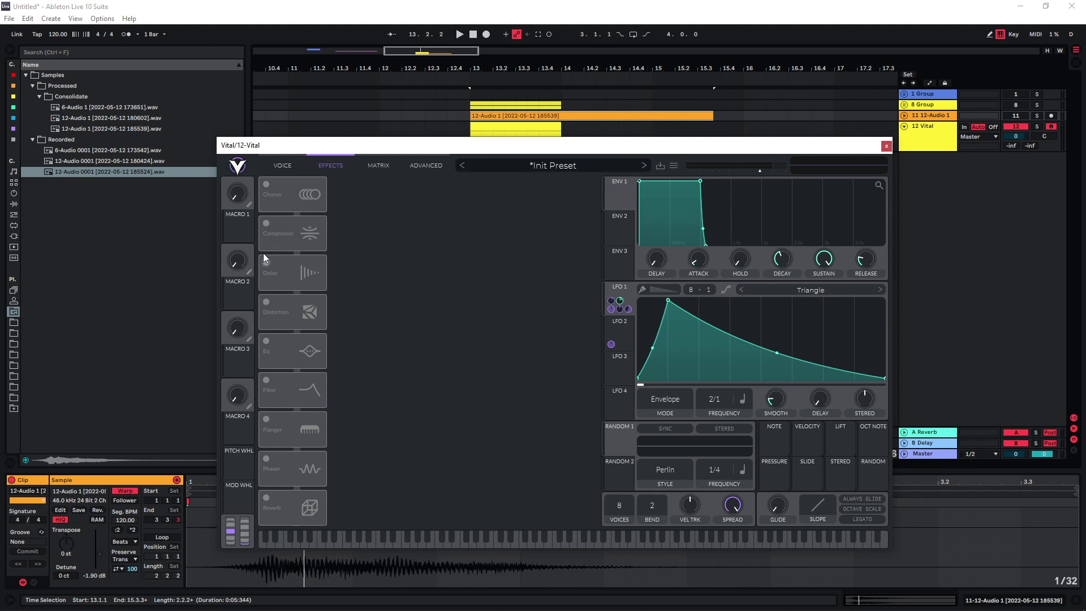
pyautogui.click(266, 223)
pyautogui.click(267, 301)
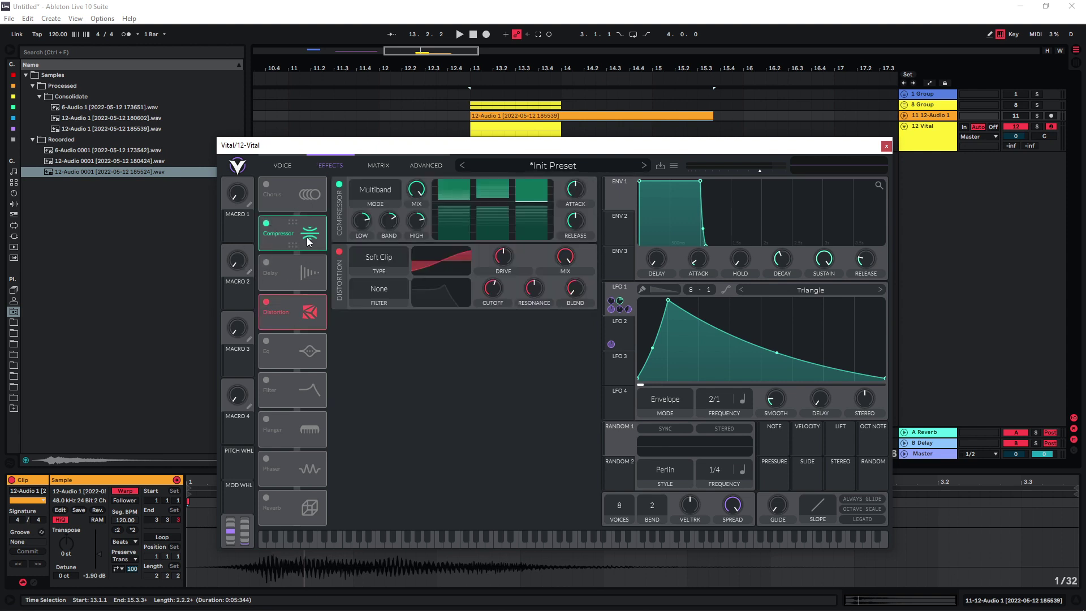
pyautogui.press('a')
pyautogui.moveTo(416, 214)
pyautogui.mouseDown()
pyautogui.moveTo(415, 241)
pyautogui.moveTo(419, 216)
pyautogui.mouseUp()
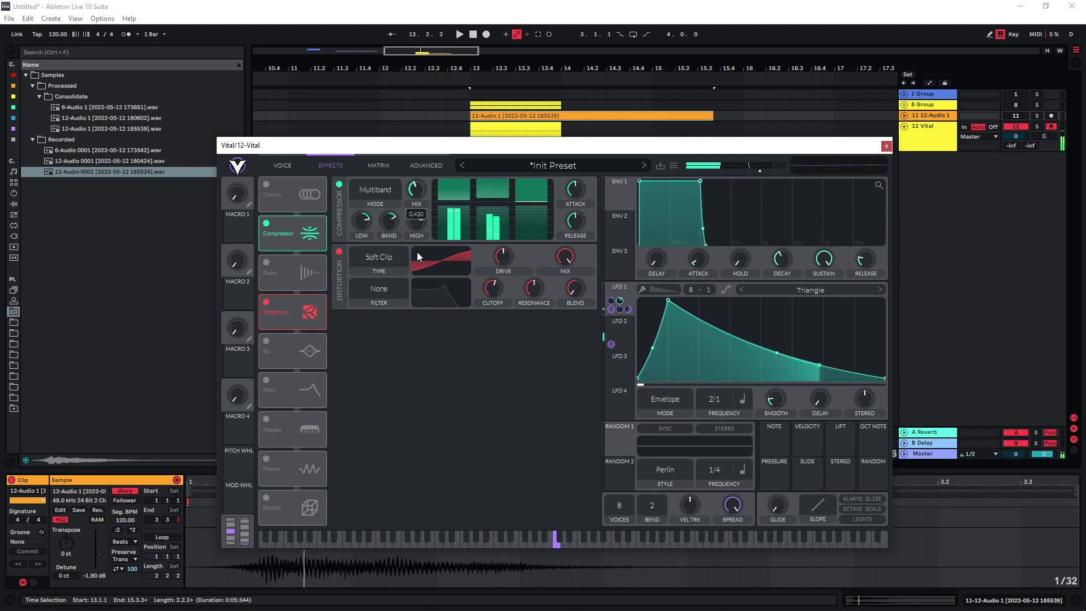
# Step: Switch the compressor's mode to Single Band and audition it
pyautogui.click(376, 203)
pyautogui.click(369, 250)
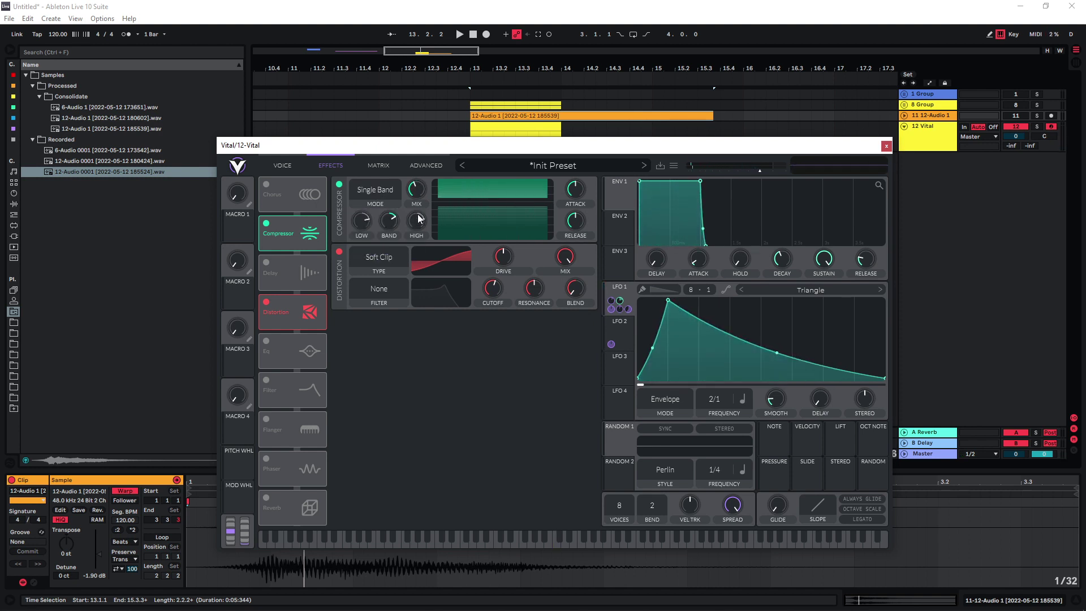
pyautogui.press('a')
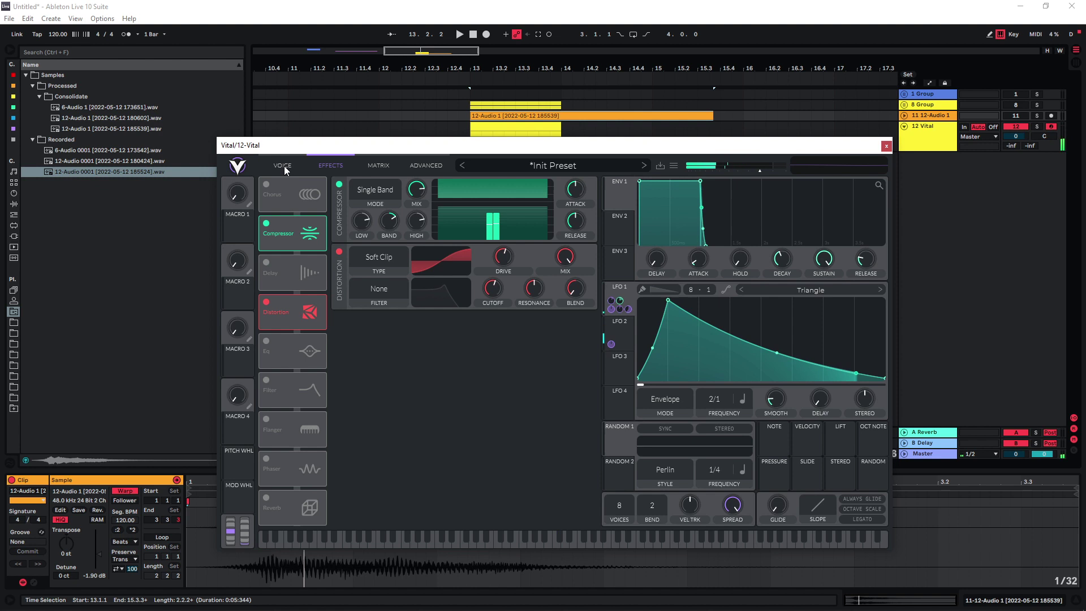
# Step: Enable the EQ and reverb effects, shaping the EQ curve and adjusting the reverb's mix and time
pyautogui.click(266, 341)
pyautogui.moveTo(493, 345); pyautogui.dragTo(521, 349)
pyautogui.click(266, 497)
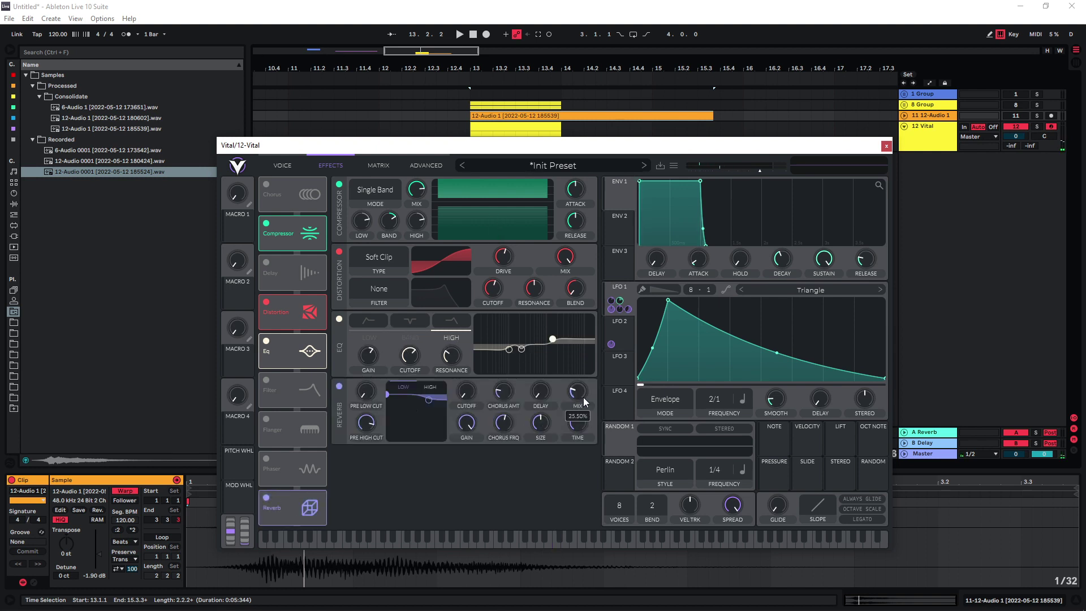
pyautogui.moveTo(584, 398)
pyautogui.mouseDown()
pyautogui.moveTo(579, 351)
pyautogui.moveTo(579, 384)
pyautogui.mouseUp()
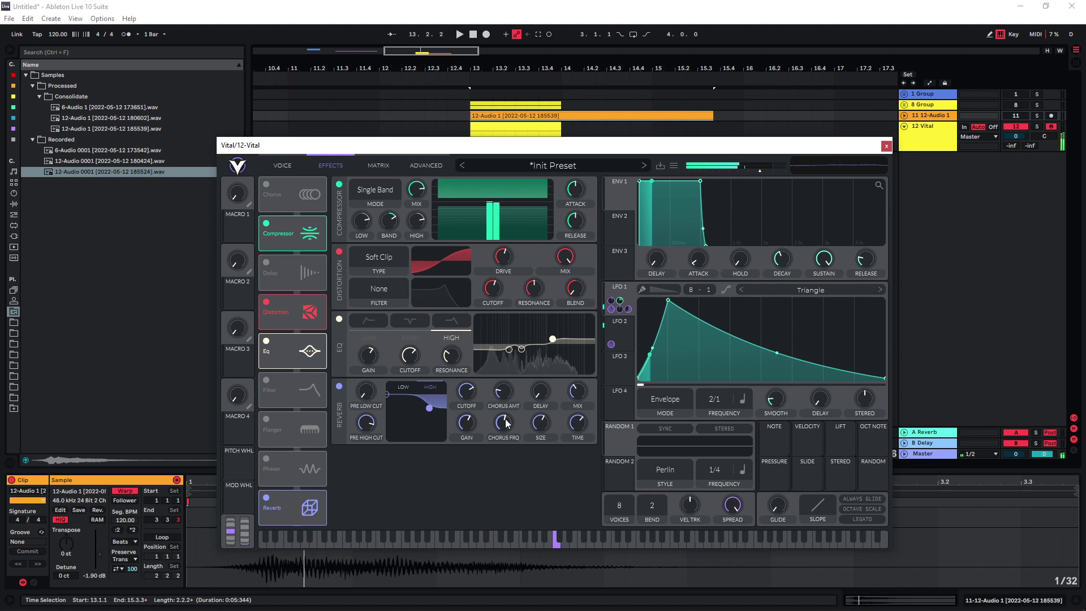
pyautogui.moveTo(576, 421); pyautogui.dragTo(576, 433)
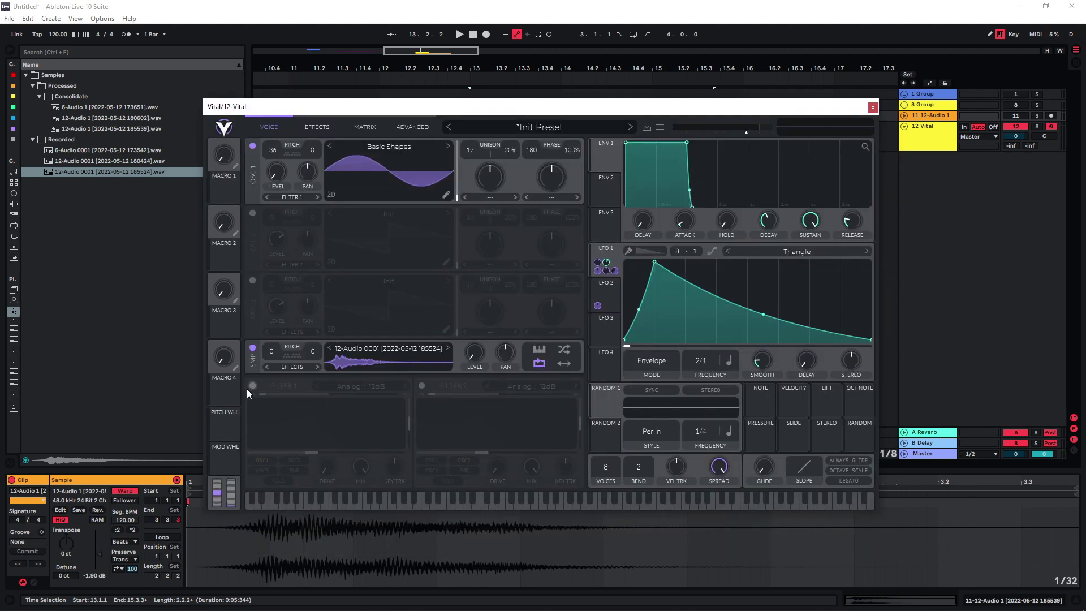
# Step: Enable filter 1 and set its type to Comb: Band Spread Flange+
pyautogui.click(252, 386)
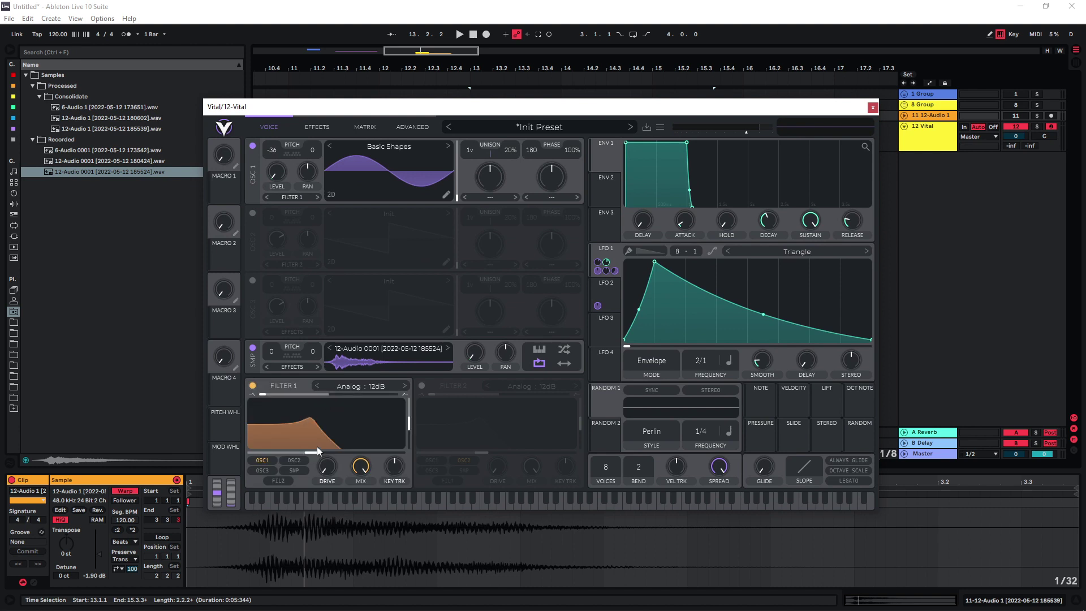
pyautogui.click(360, 385)
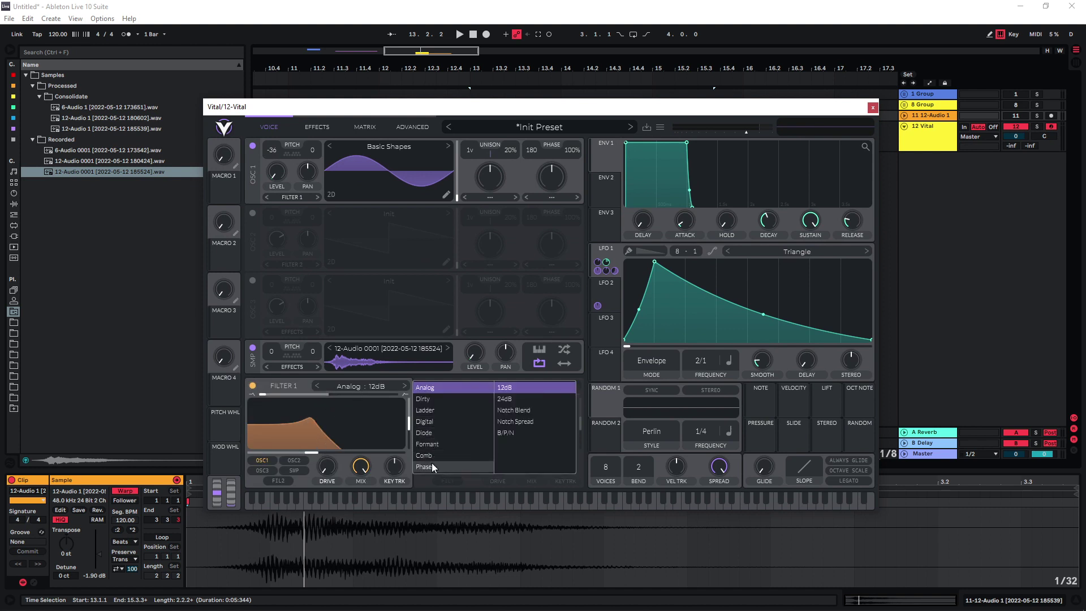
pyautogui.click(430, 456)
pyautogui.click(523, 433)
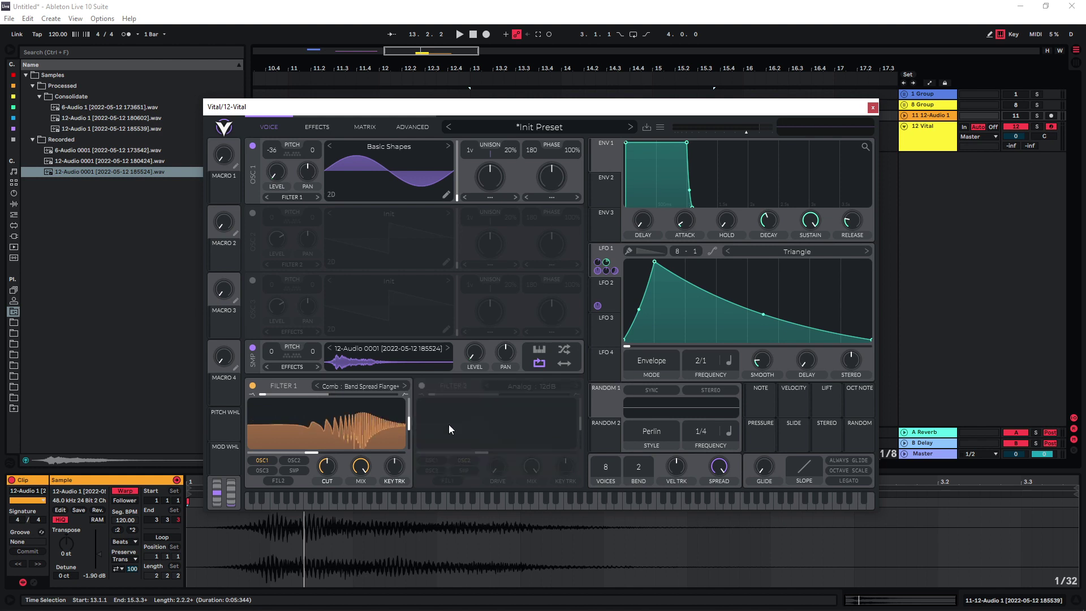
# Step: Route oscillator 1 to Direct Out and send the sampler into filter 1
pyautogui.click(293, 198)
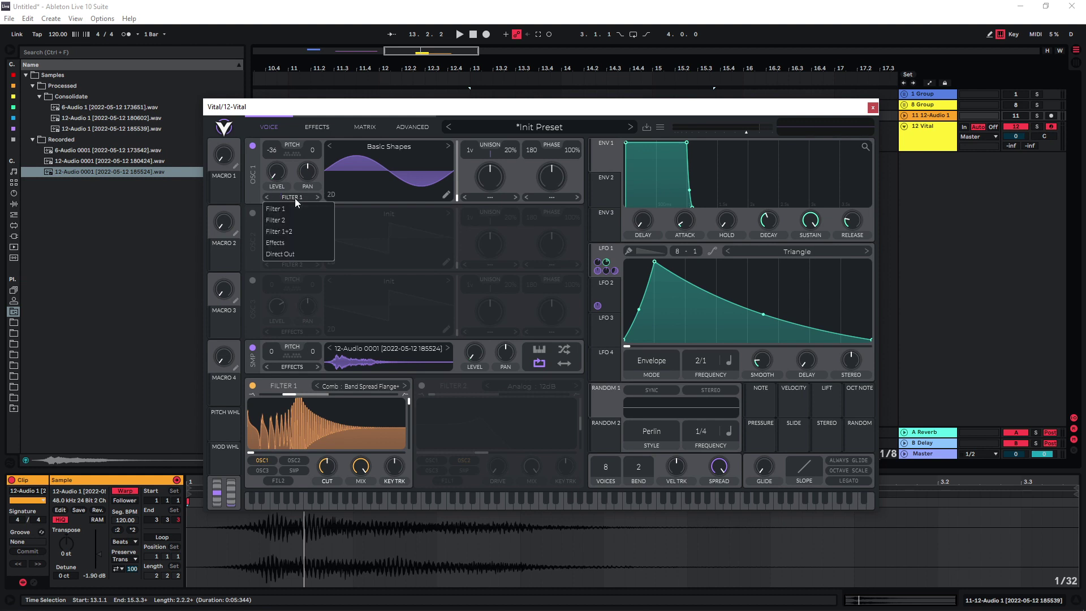
pyautogui.click(288, 254)
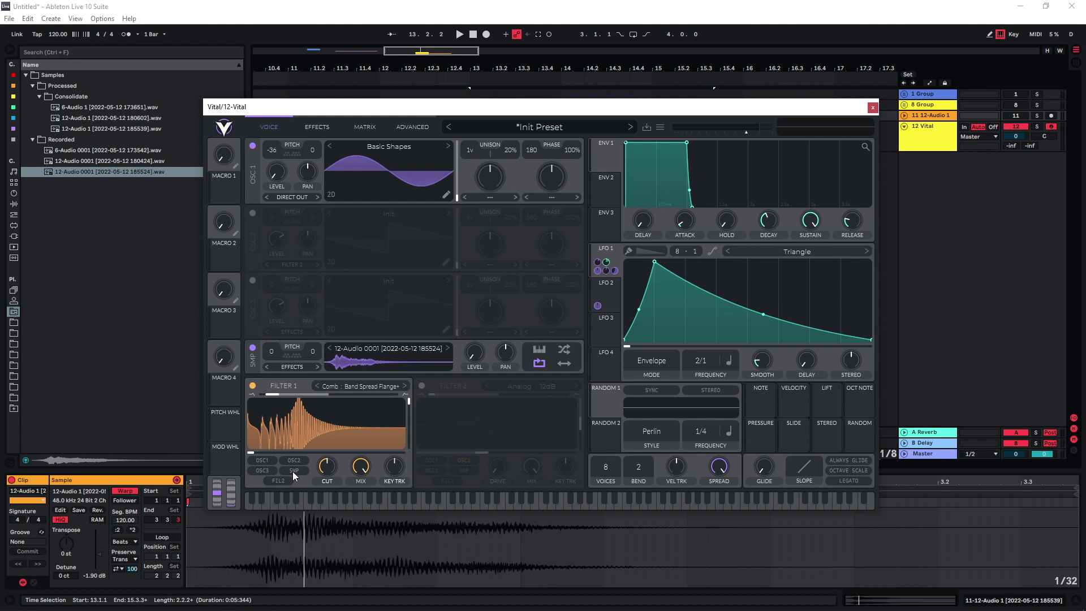
pyautogui.click(293, 471)
# Step: Change filter 1's type to Comb: Band Spread Comb, lower its cutoff and adjust its Cut knob
pyautogui.click(360, 386)
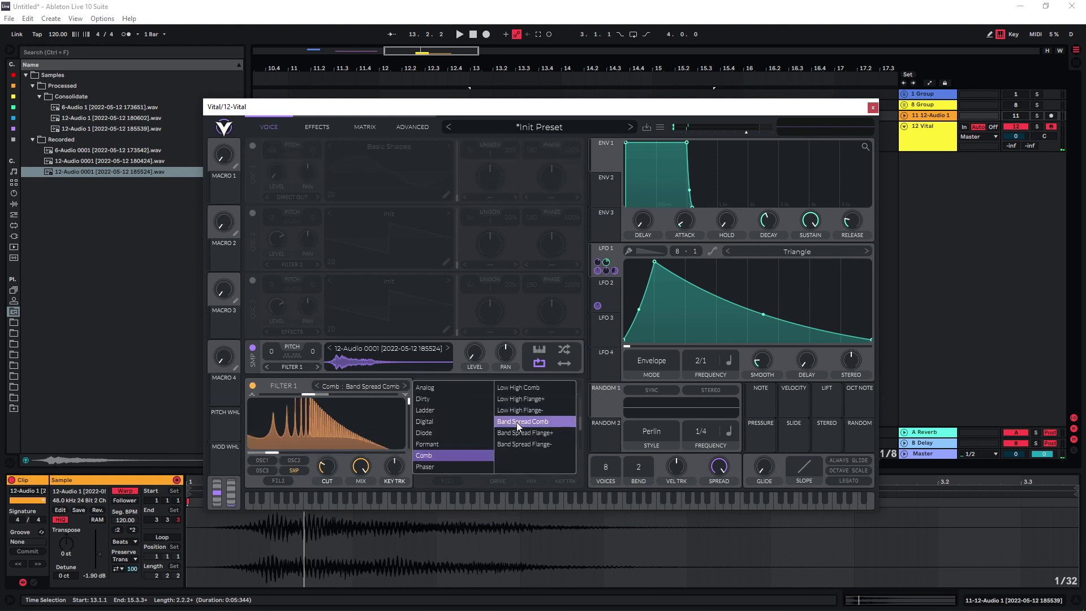
pyautogui.click(551, 422)
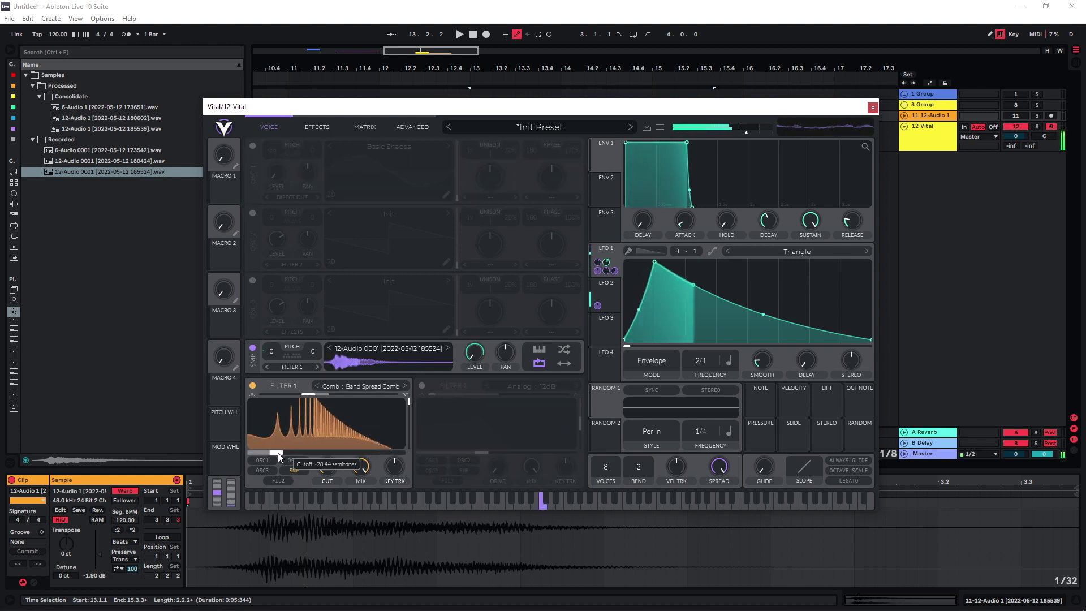
pyautogui.moveTo(277, 452); pyautogui.dragTo(269, 453)
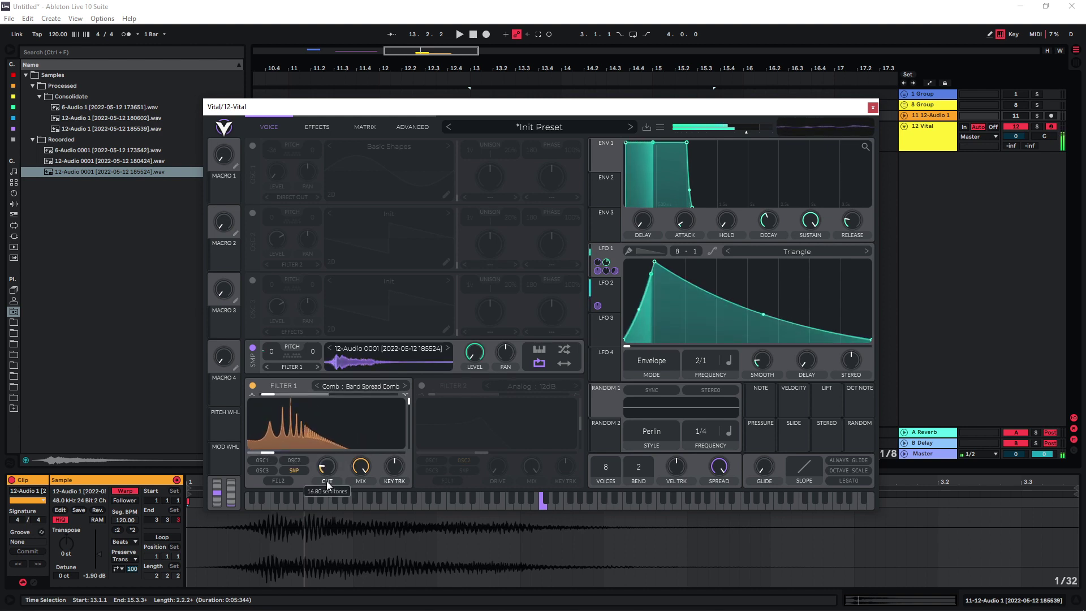
pyautogui.moveTo(327, 481)
pyautogui.mouseDown()
pyautogui.moveTo(325, 425)
pyautogui.moveTo(321, 478)
pyautogui.mouseUp()
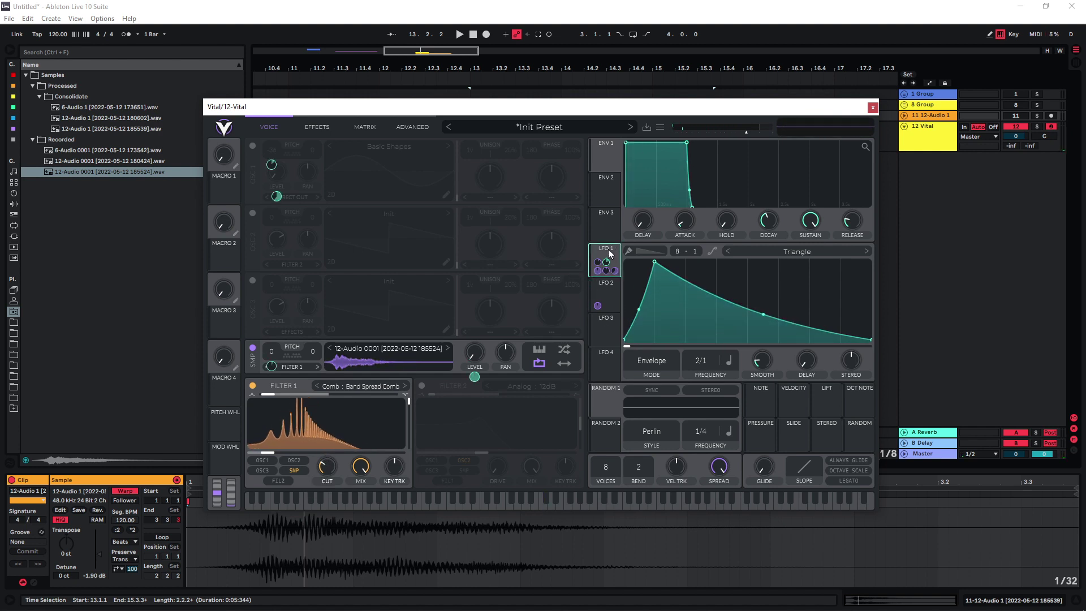
# Step: Assign LFO 1 to filter 1's cutoff, audition it and raise the filter's blend
pyautogui.moveTo(609, 249); pyautogui.dragTo(326, 476)
pyautogui.press('a')
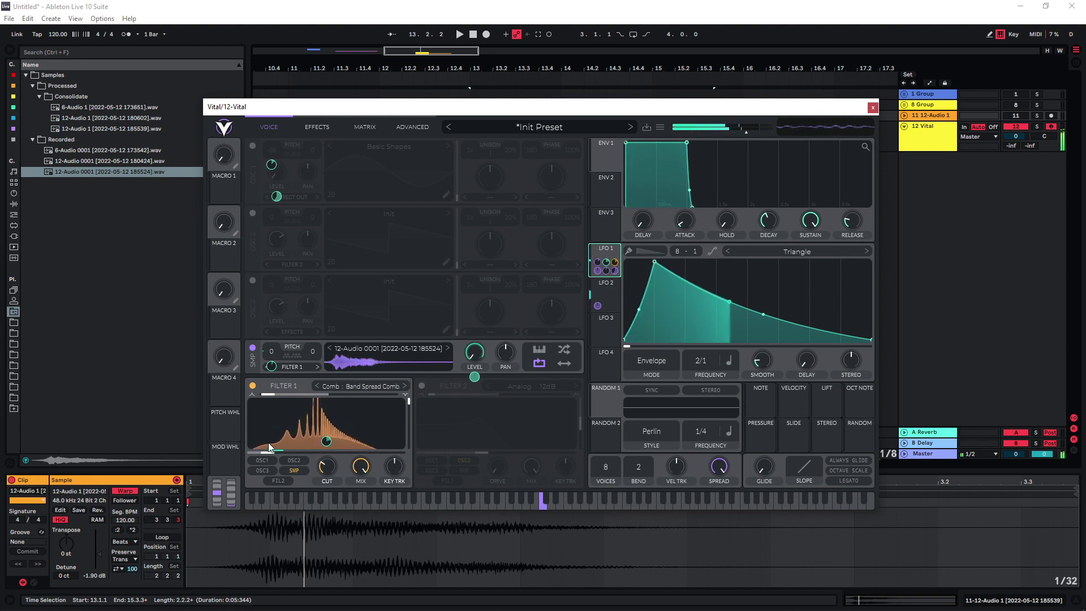
pyautogui.moveTo(266, 395); pyautogui.dragTo(356, 399)
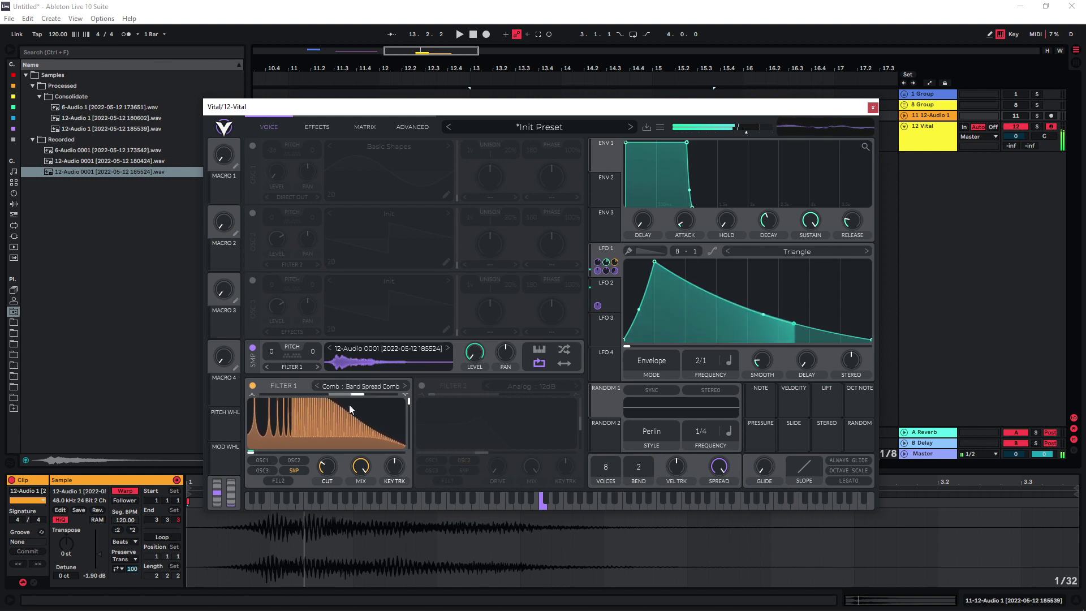
# Step: Turn filter 1's mix down to zero, modulate it with LFO 1 at an amount of 1.000 and audition it
pyautogui.moveTo(360, 466)
pyautogui.mouseDown()
pyautogui.moveTo(361, 492)
pyautogui.moveTo(361, 472)
pyautogui.mouseUp()
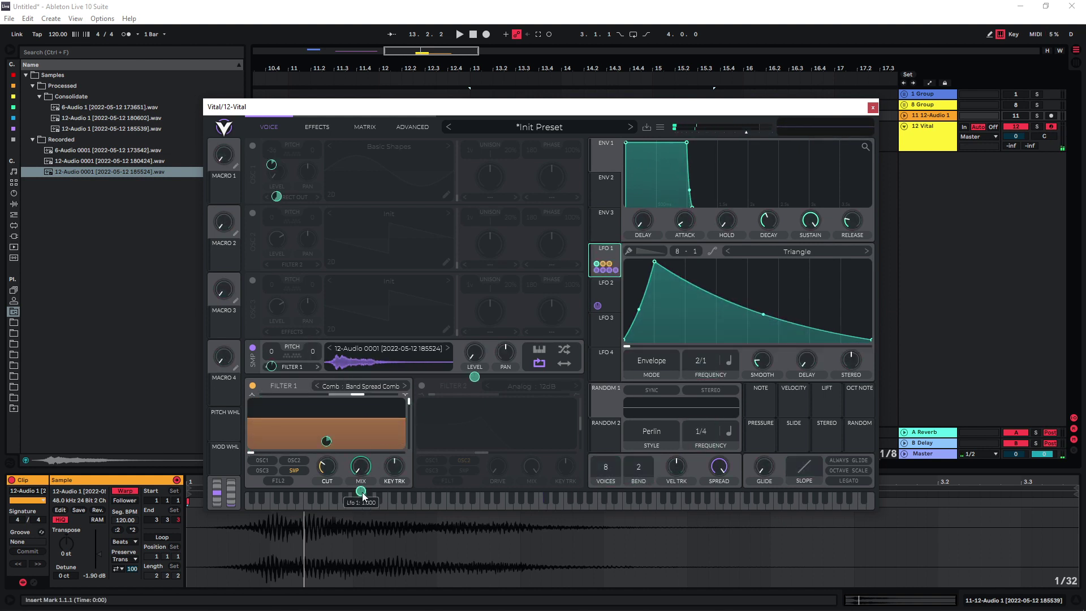
pyautogui.press('a')
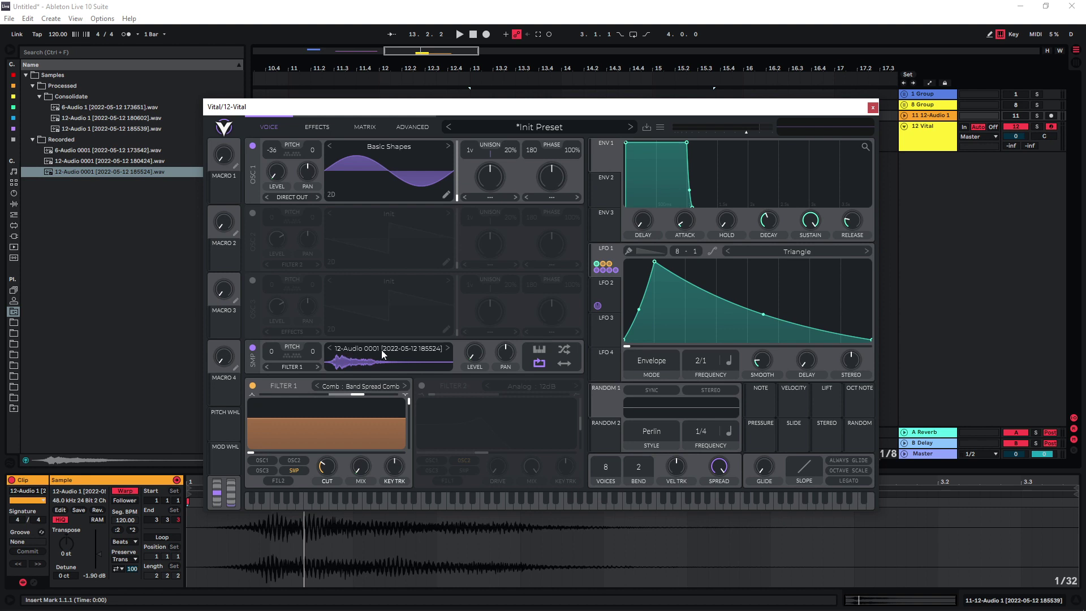
# Step: Audition the combined oscillator and sampler sound in different octaves and turn filter 1 off
pyautogui.press('a')
pyautogui.press('x')
pyautogui.press('z')
pyautogui.press('a')
pyautogui.press('a')
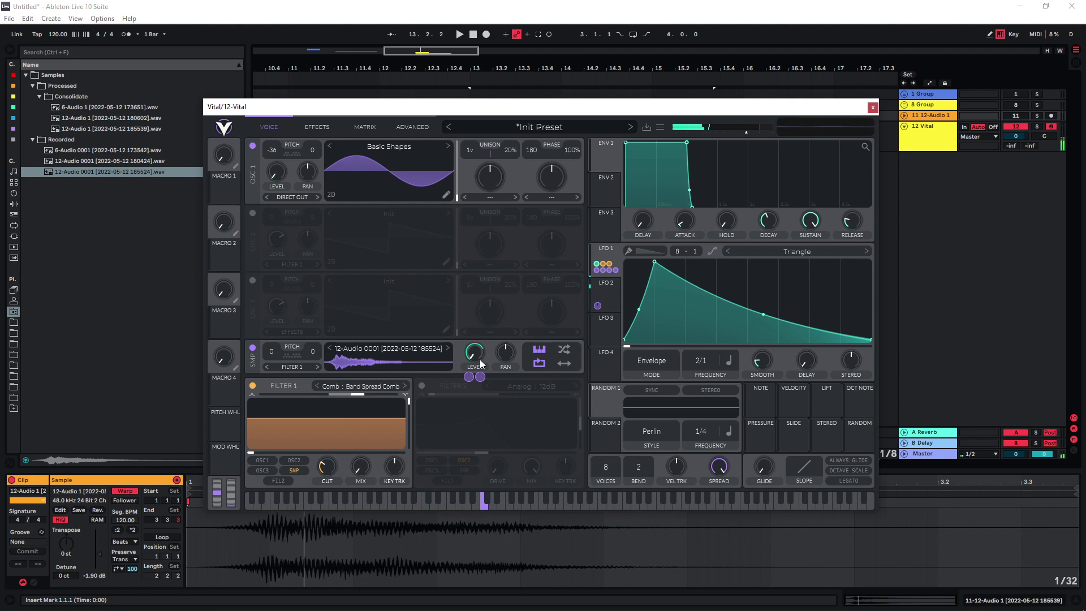
pyautogui.click(250, 386)
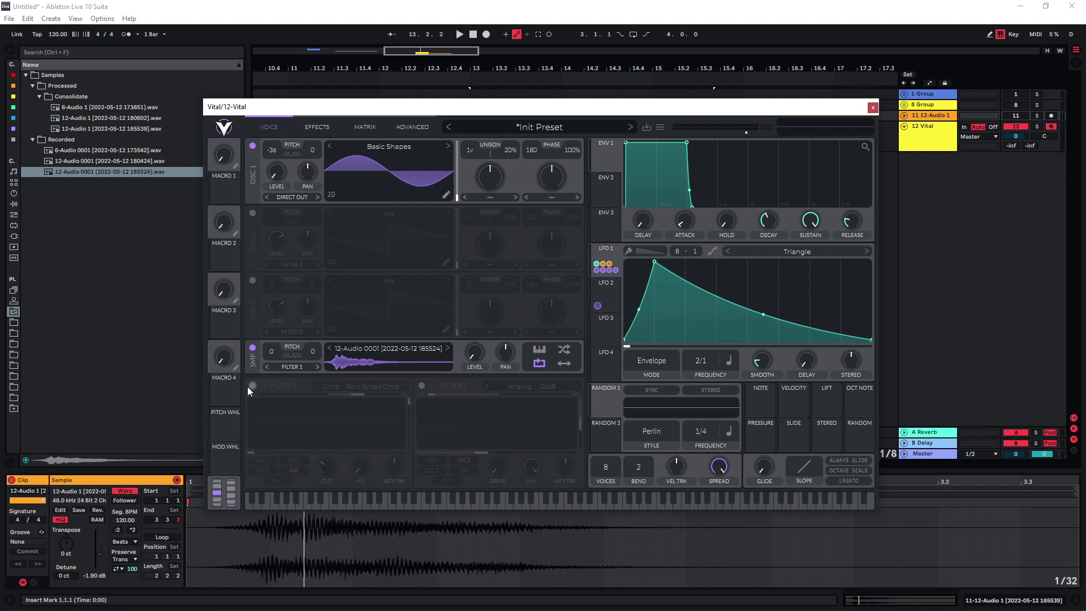